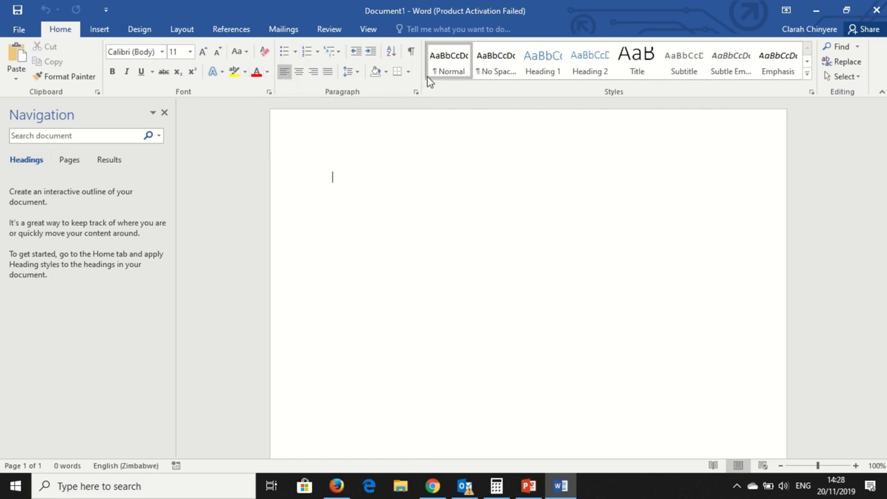
Look over the Insert, Design, Layout, References, Mailings, Review and View ribbons, then return to Home
{"action": "left_click", "coordinate": [100, 30]}
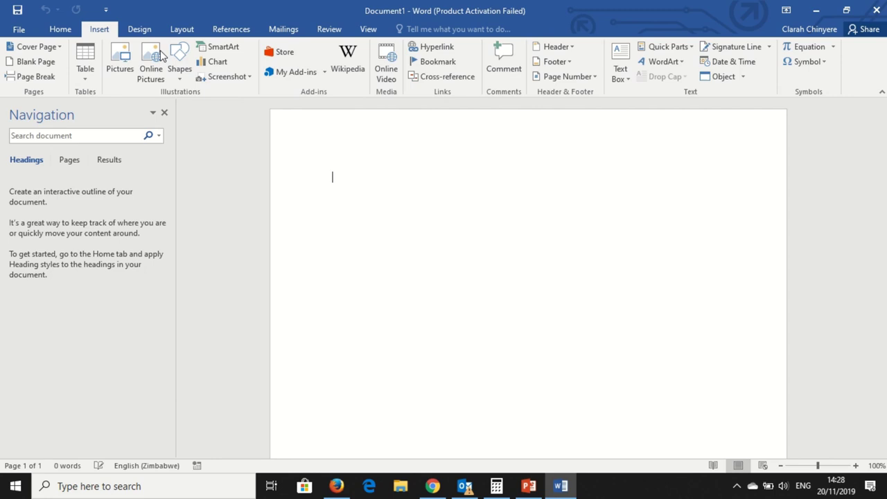
{"action": "left_click", "coordinate": [141, 33]}
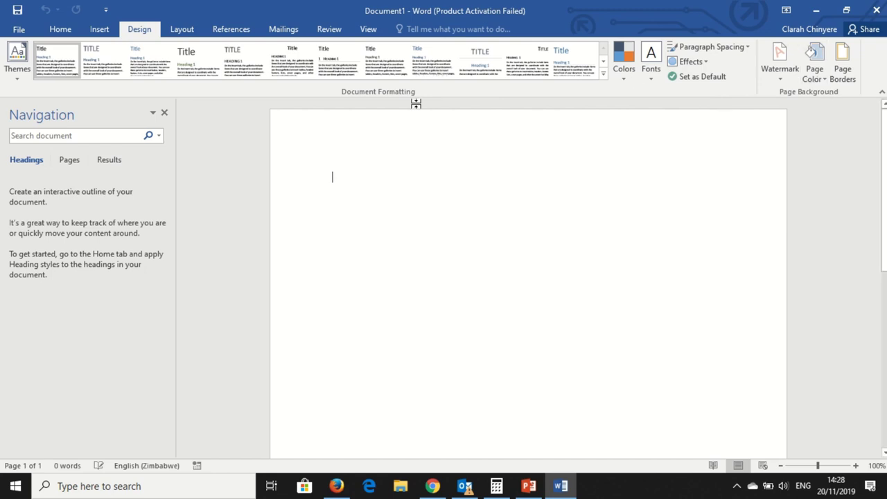
{"action": "left_click", "coordinate": [182, 31]}
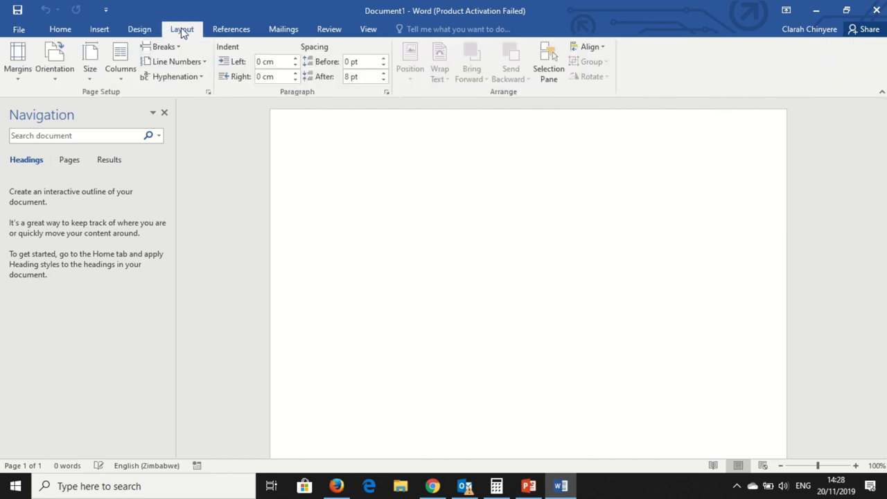
{"action": "left_click", "coordinate": [219, 35]}
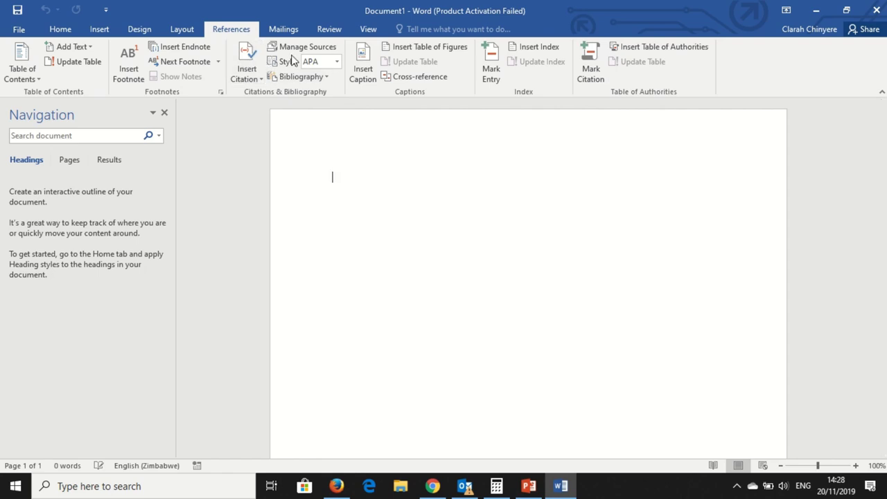
{"action": "left_click", "coordinate": [286, 31]}
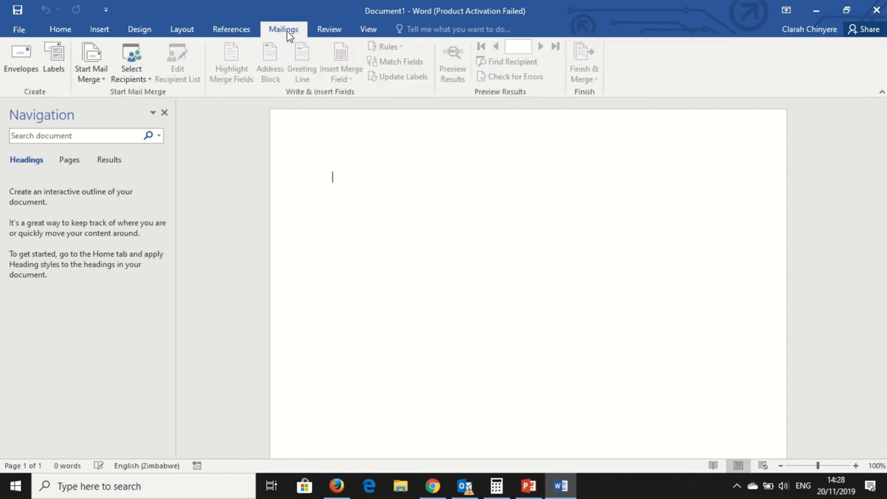
{"action": "left_click", "coordinate": [340, 33]}
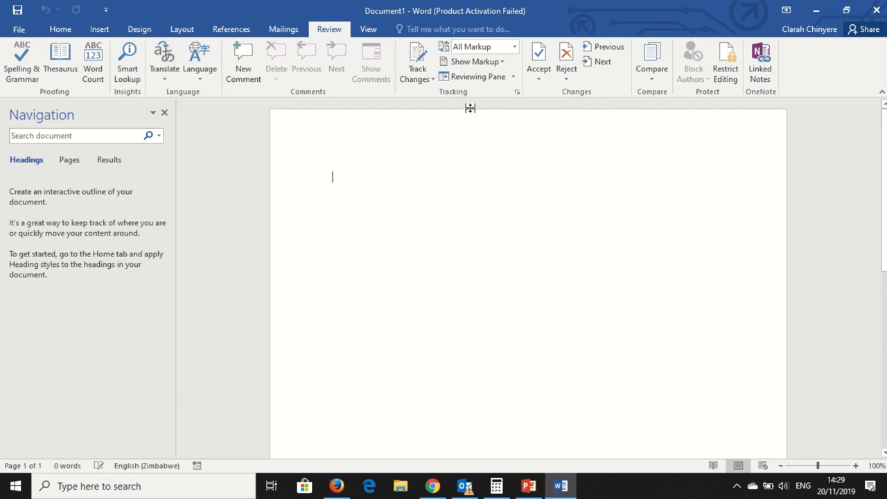
{"action": "left_click", "coordinate": [372, 31]}
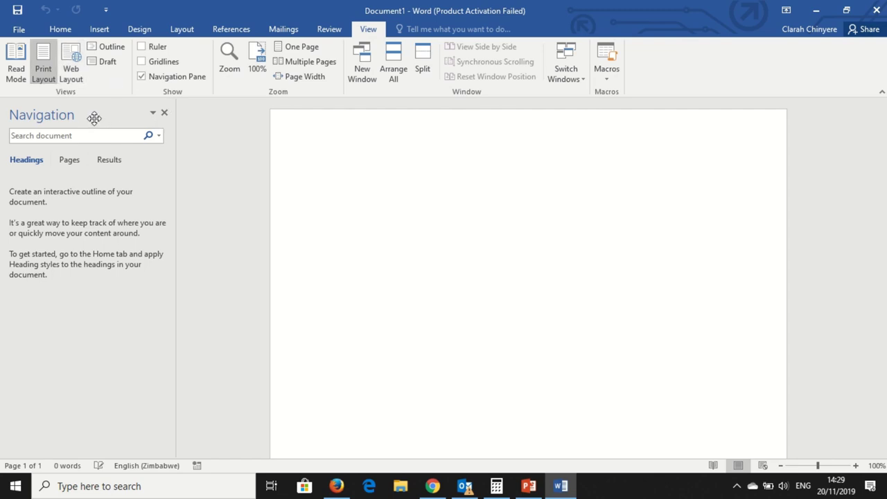
{"action": "left_click", "coordinate": [58, 31]}
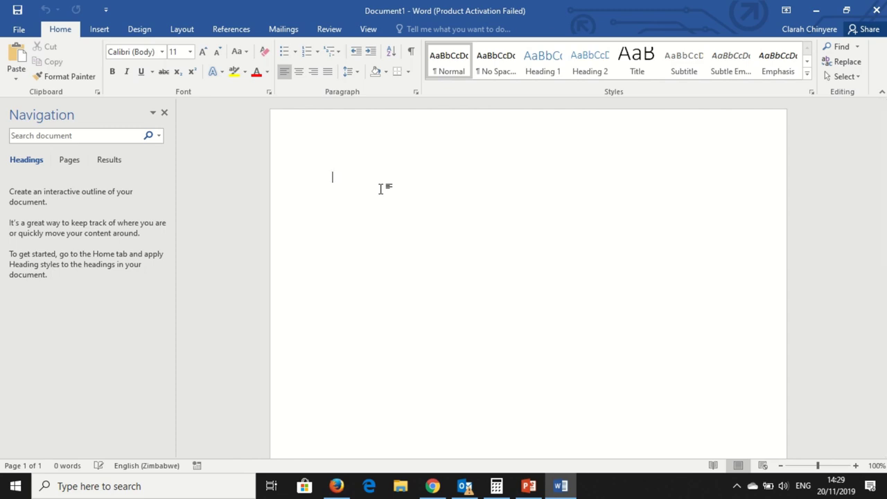
Type 'My self' as the first line, correcting the capital Y
{"action": "type", "text": "MY"}
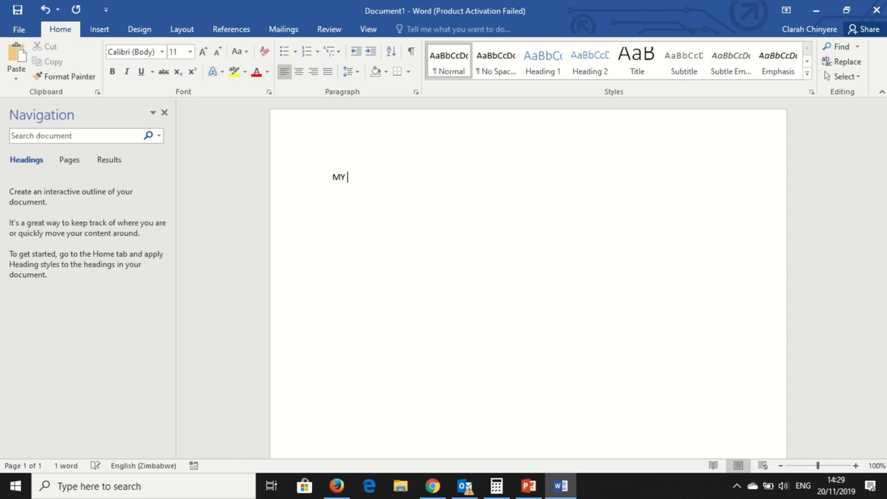
{"action": "type", "text": " self"}
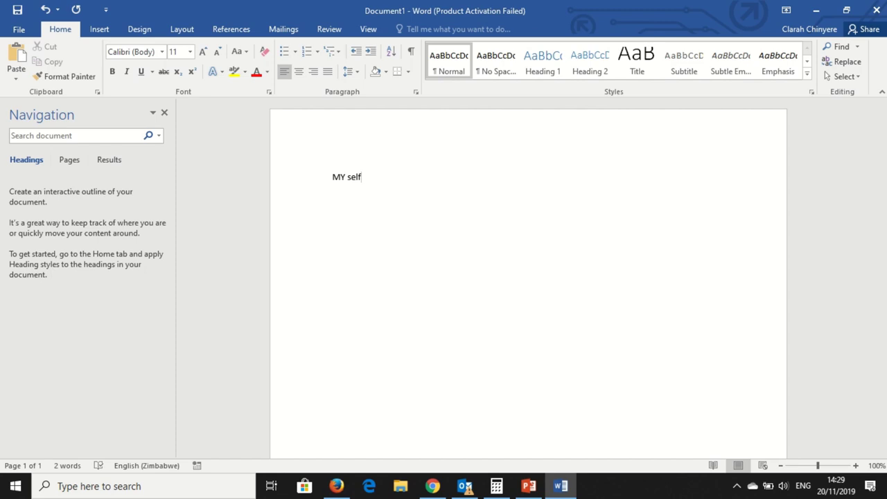
{"action": "left_click", "coordinate": [346, 177]}
{"action": "key", "text": "BackSpace"}
{"action": "type", "text": "y"}
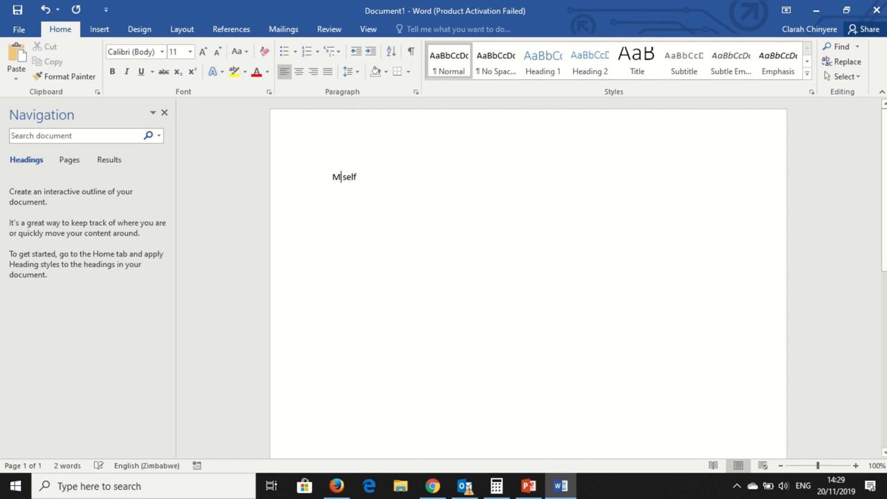
{"action": "left_click", "coordinate": [382, 179]}
{"action": "key", "text": "Return"}
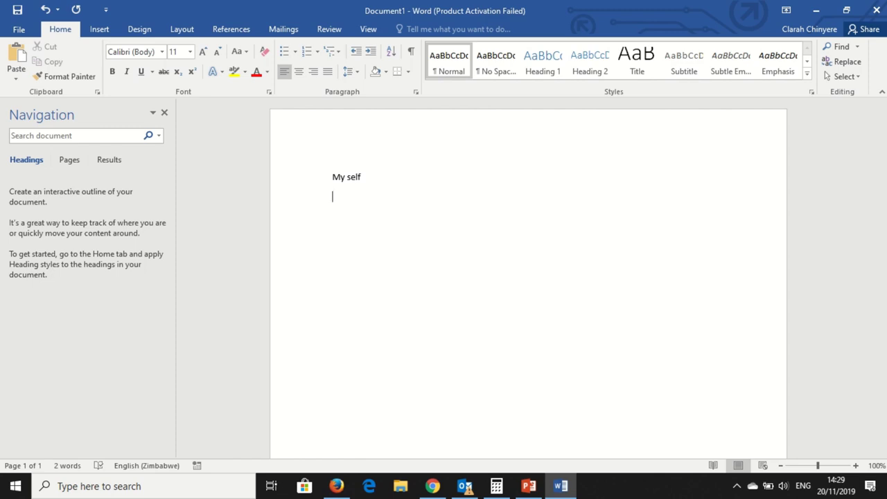
Add 'Personal details' on the next line, fixing the 'Peraonal' misspelling
{"action": "type", "text": "Peraonal details"}
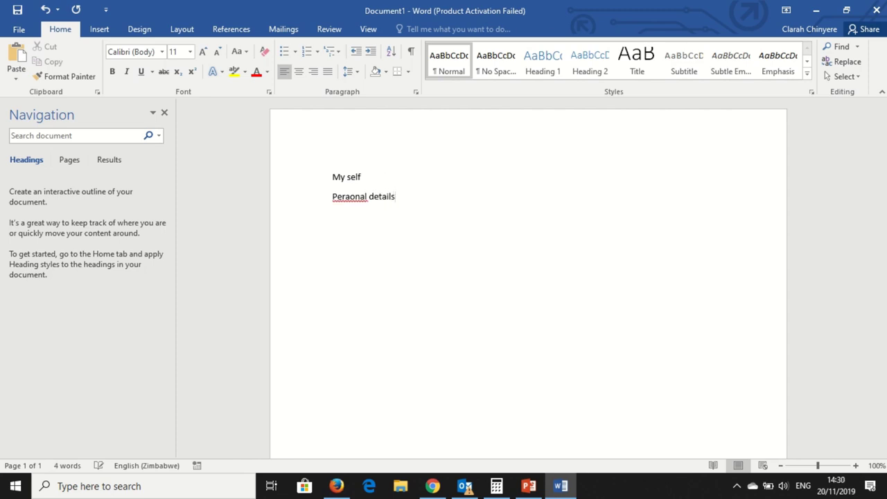
{"action": "left_click", "coordinate": [355, 196]}
{"action": "key", "text": "BackSpace"}
{"action": "key", "text": "BackSpace"}
{"action": "type", "text": "so"}
{"action": "left_click", "coordinate": [411, 197]}
{"action": "key", "text": "Return"}
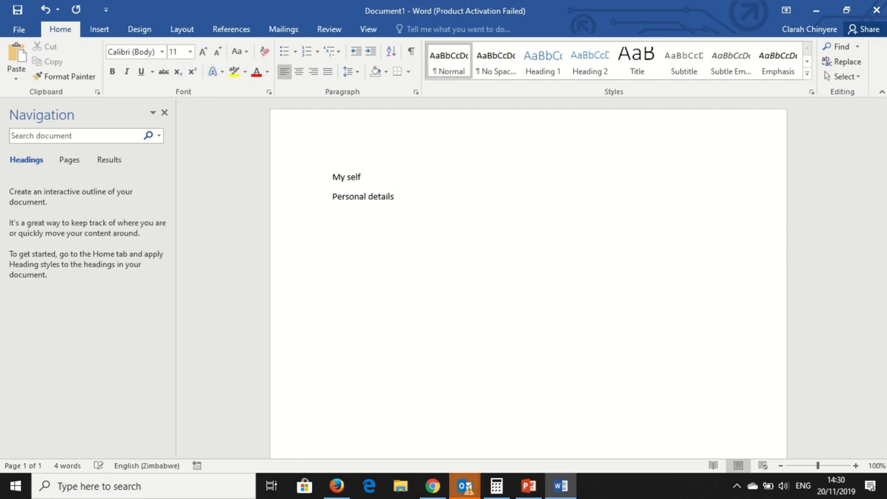
Add 'Educational qualifications', then Working Experience, References and Hobbies on following lines
{"action": "type", "text": "Educatio"}
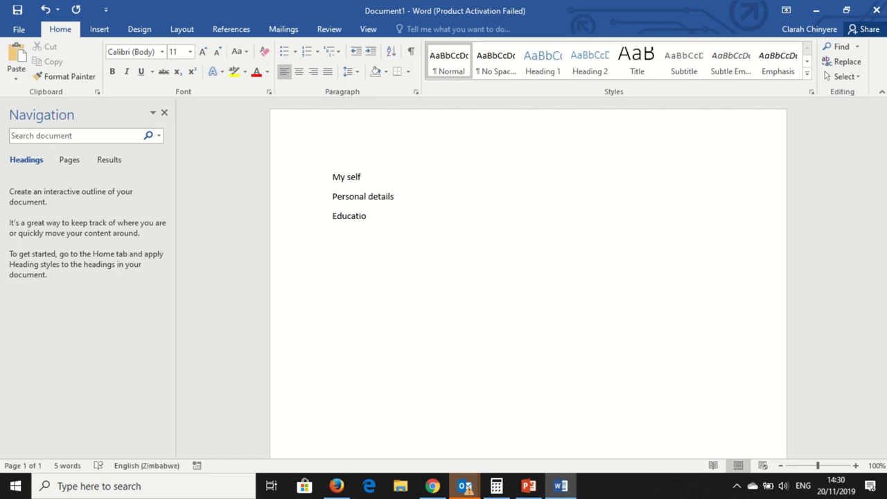
{"action": "type", "text": "nal quali"}
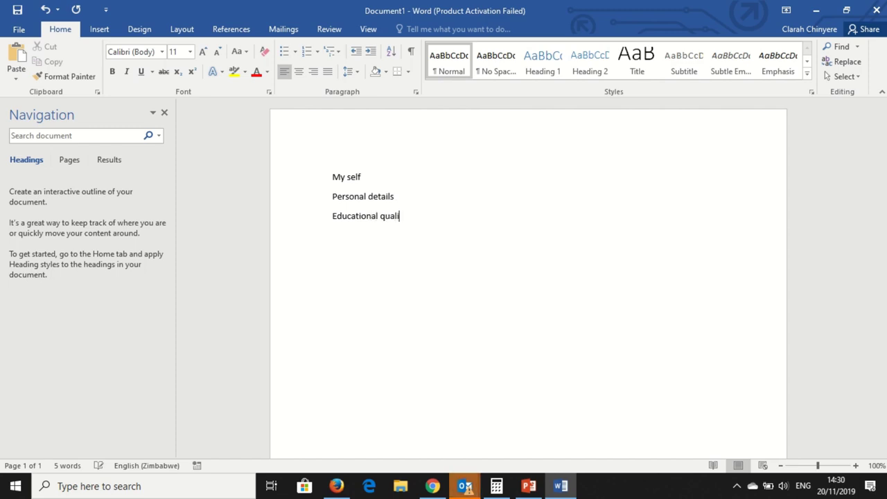
{"action": "type", "text": "fications"}
{"action": "key", "text": "Return"}
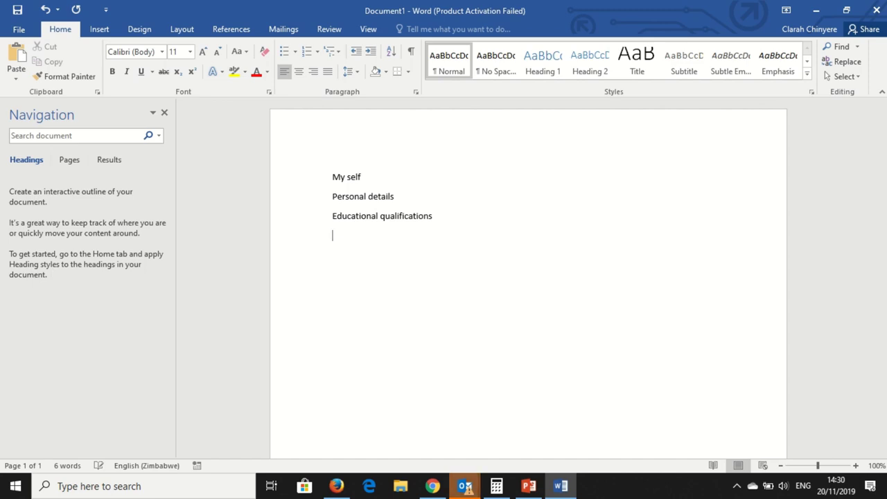
{"action": "type", "text": "Wo"}
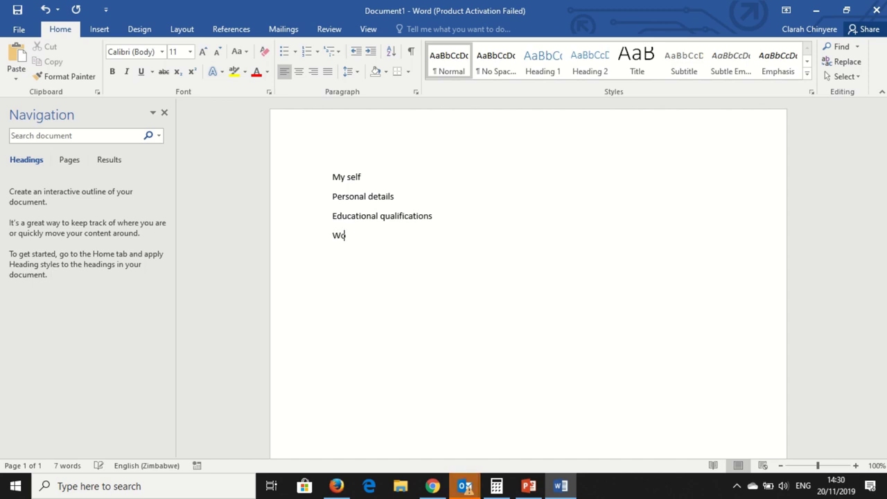
{"action": "type", "text": "rking Experience "}
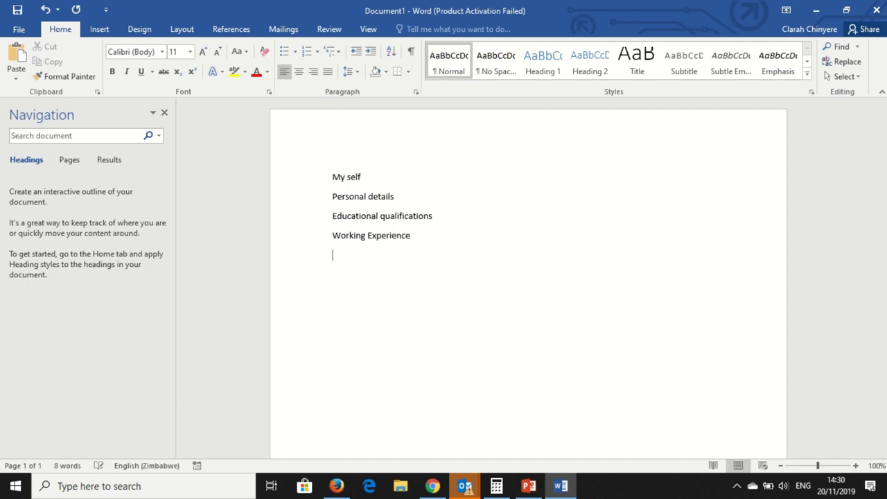
{"action": "type", "text": "References "}
{"action": "type", "text": "Hobbies"}
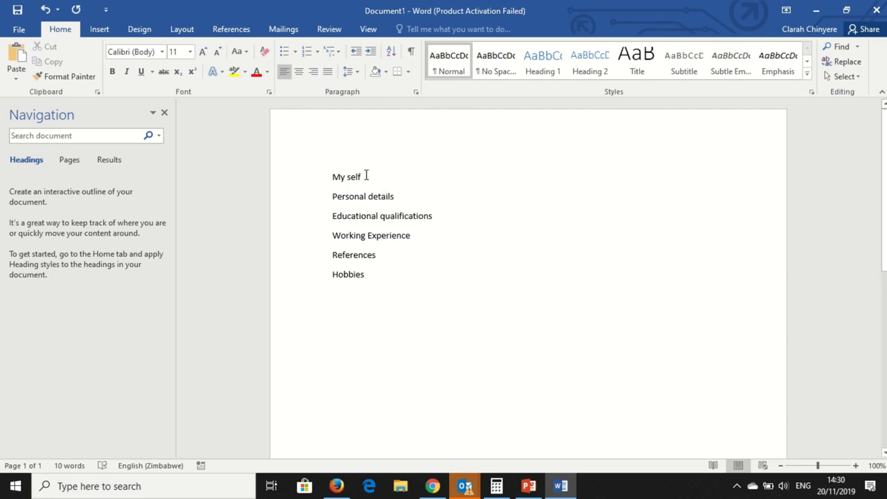
Type Name, DOB and Gender on separate lines, fixing the all-capitals Gender
{"action": "key", "text": "Return"}
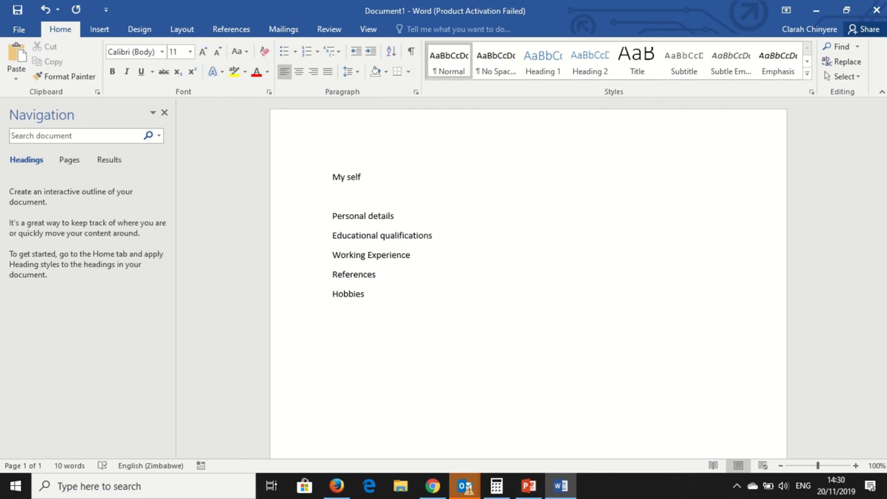
{"action": "type", "text": "Name"}
{"action": "key", "text": "Return"}
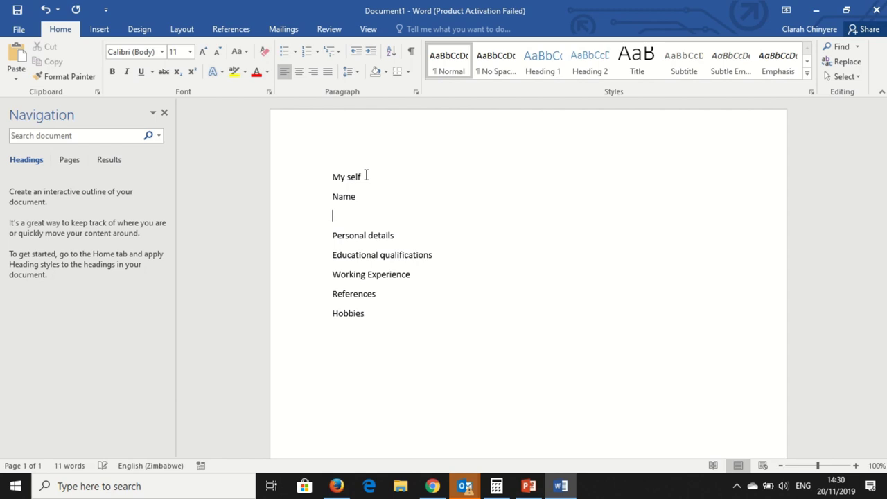
{"action": "type", "text": "DOB"}
{"action": "key", "text": "Return"}
{"action": "type", "text": "GENDER"}
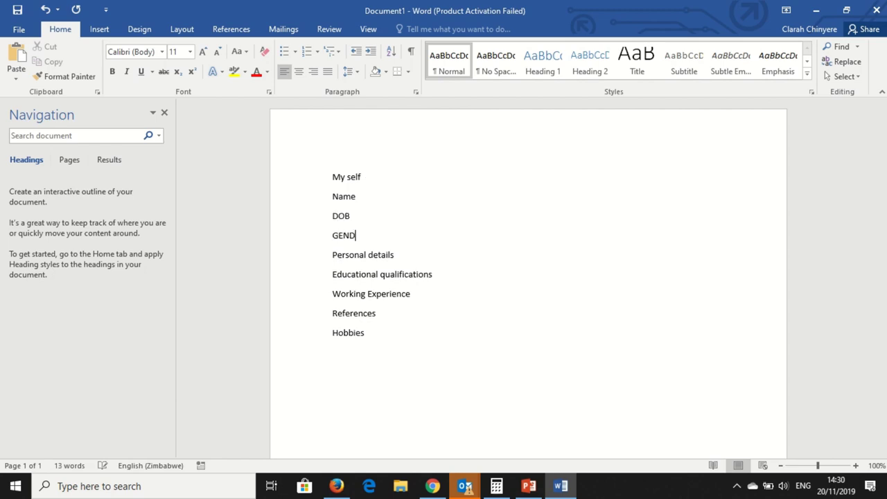
{"action": "key", "text": "BackSpace"}
{"action": "key", "text": "BackSpace"}
{"action": "key", "text": "BackSpace"}
{"action": "key", "text": "BackSpace"}
{"action": "key", "text": "BackSpace"}
{"action": "type", "text": "ender"}
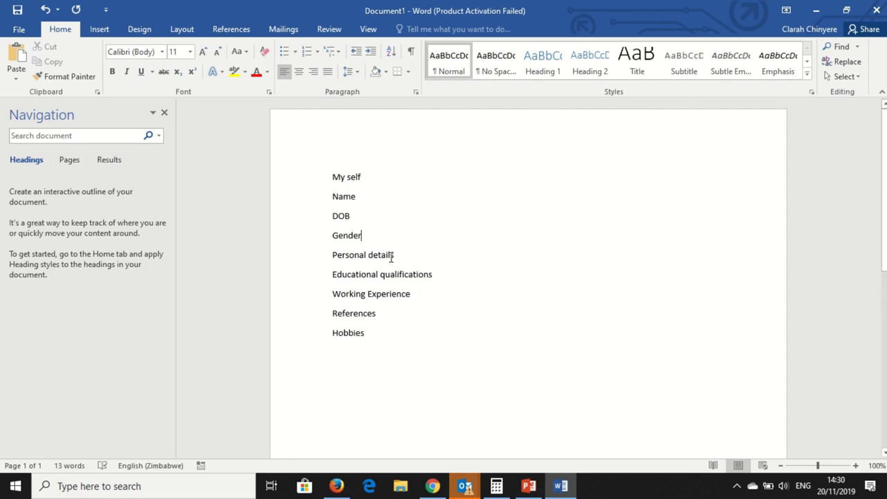
Move the Name, DOB and Gender lines under Personal details, with a blank line after Gender
{"action": "left_click_drag", "start_coordinate": [368, 234], "coordinate": [335, 200]}
{"action": "key", "text": "ctrl+c"}
{"action": "key", "text": "Delete"}
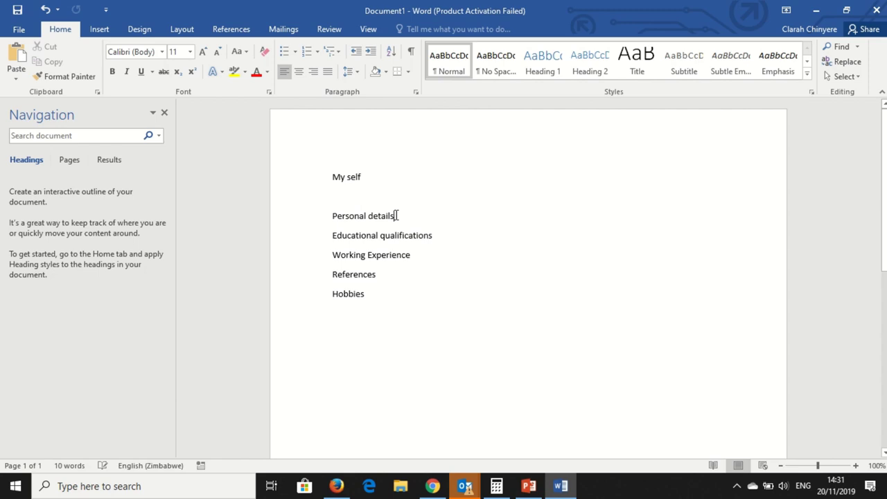
{"action": "key", "text": "Return"}
{"action": "key", "text": "ctrl+v"}
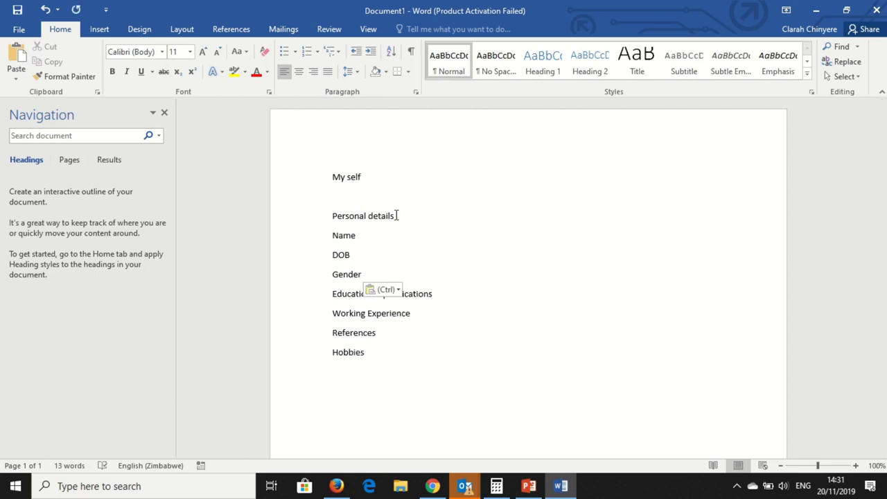
{"action": "key", "text": "Return"}
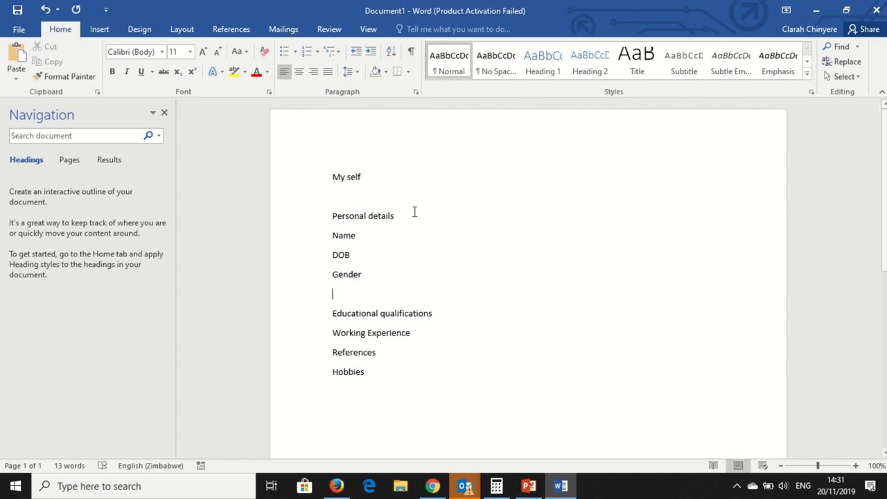
Modify Heading 1 to near-black, bold Algerian 18 pt text
{"action": "right_click", "coordinate": [539, 75]}
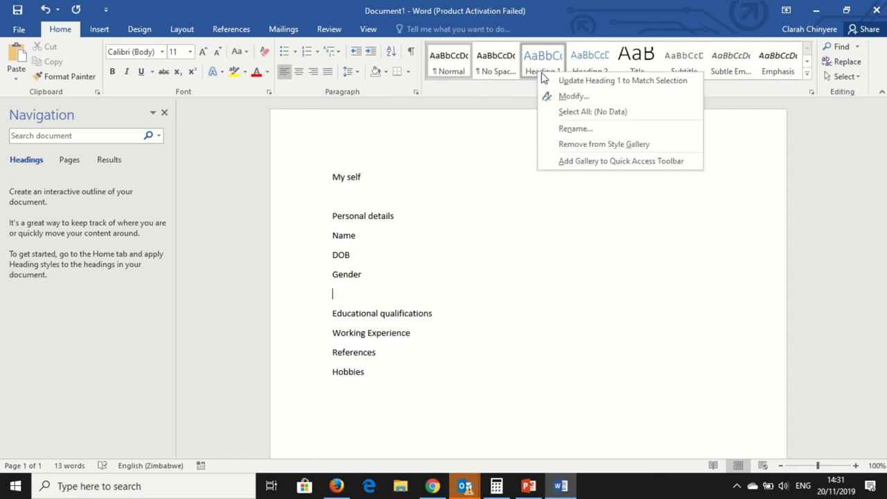
{"action": "left_click", "coordinate": [570, 98]}
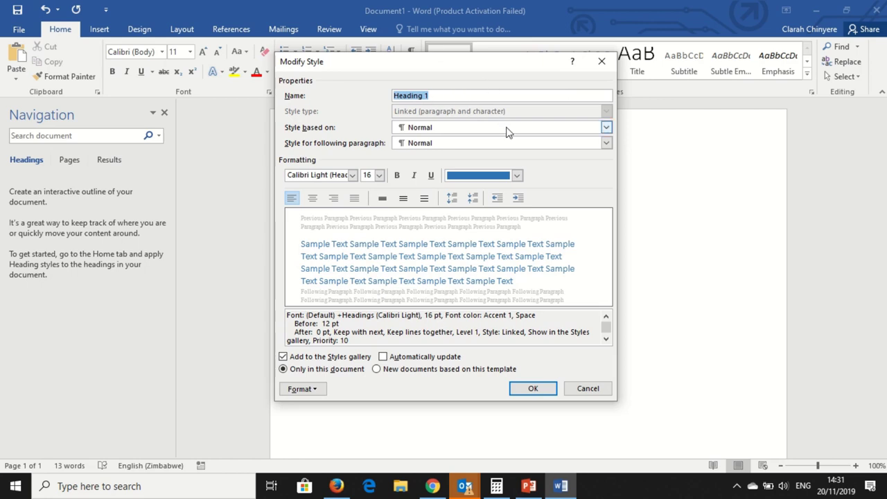
{"action": "left_click", "coordinate": [517, 176]}
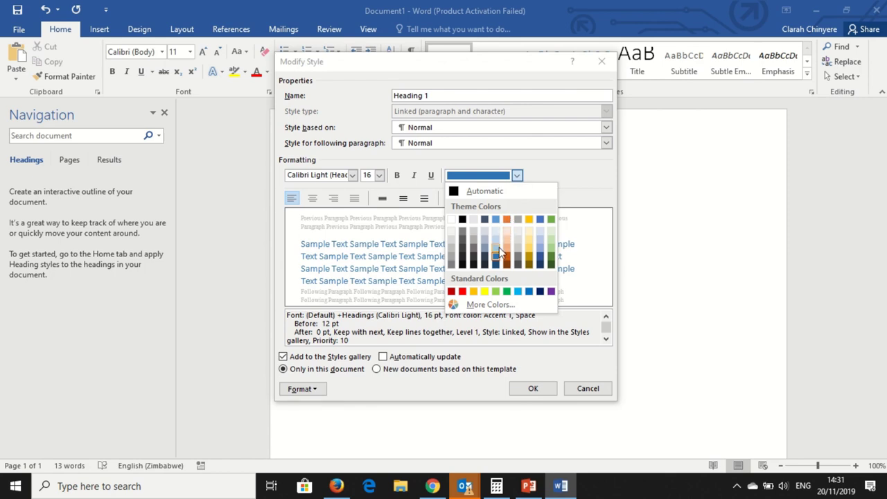
{"action": "left_click", "coordinate": [496, 265]}
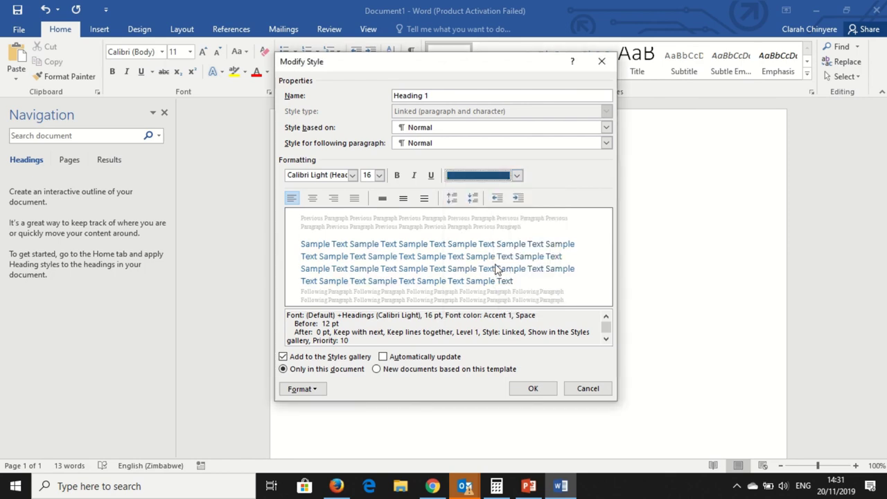
{"action": "left_click", "coordinate": [516, 175]}
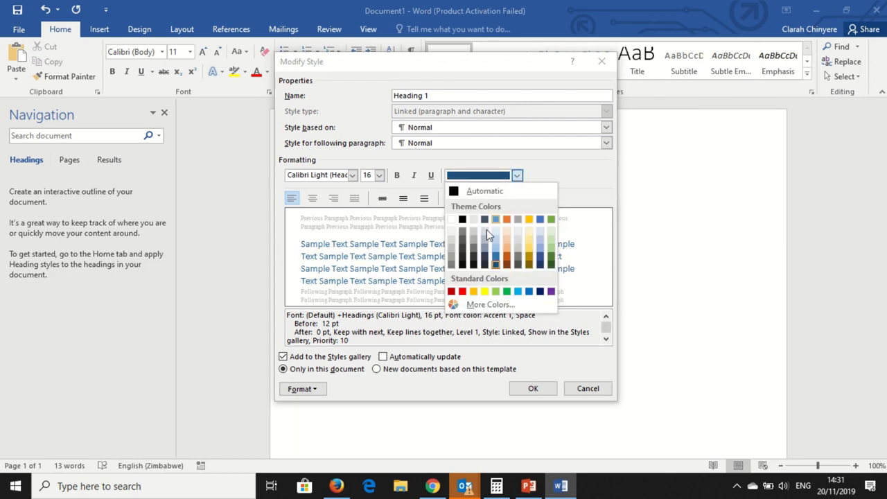
{"action": "left_click", "coordinate": [475, 265]}
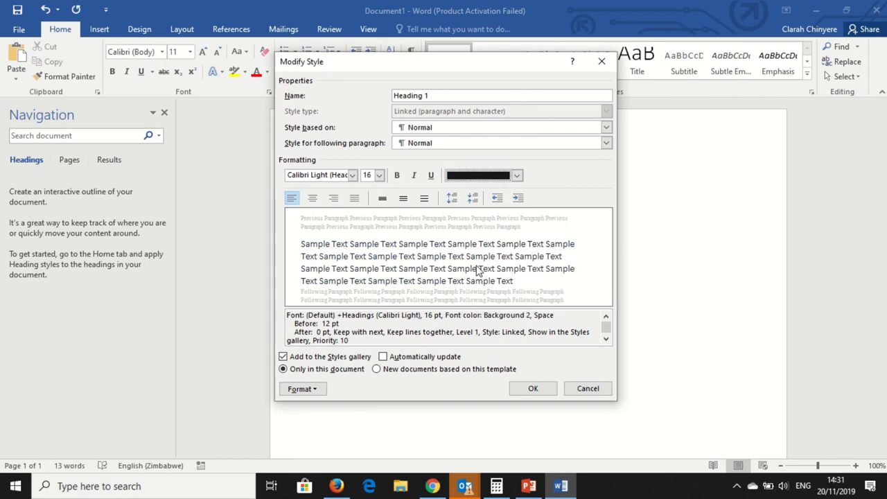
{"action": "left_click", "coordinate": [352, 175]}
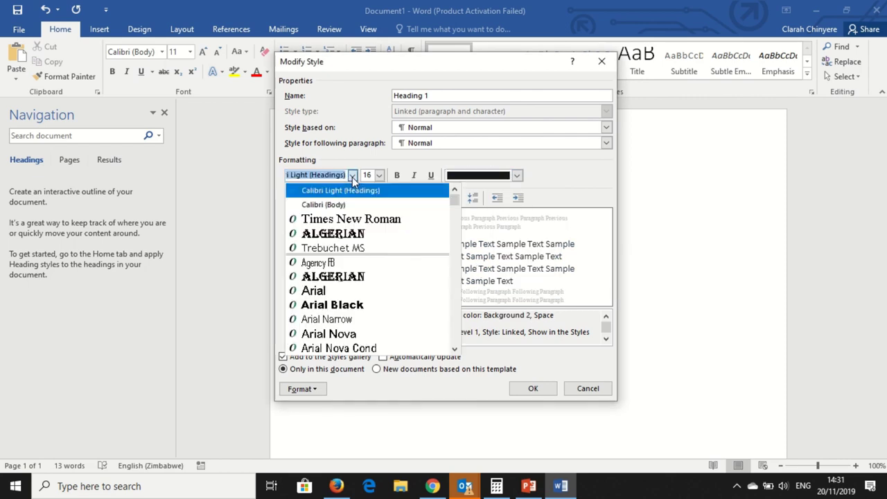
{"action": "left_click", "coordinate": [354, 234]}
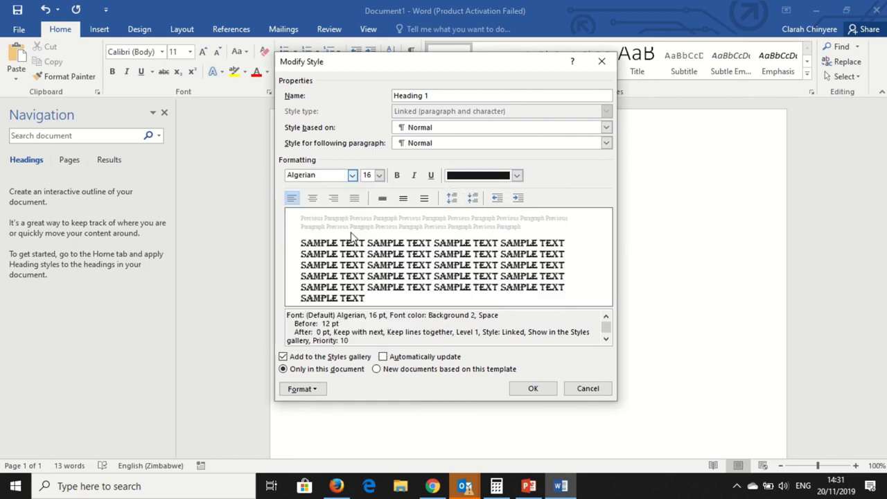
{"action": "left_click", "coordinate": [379, 177]}
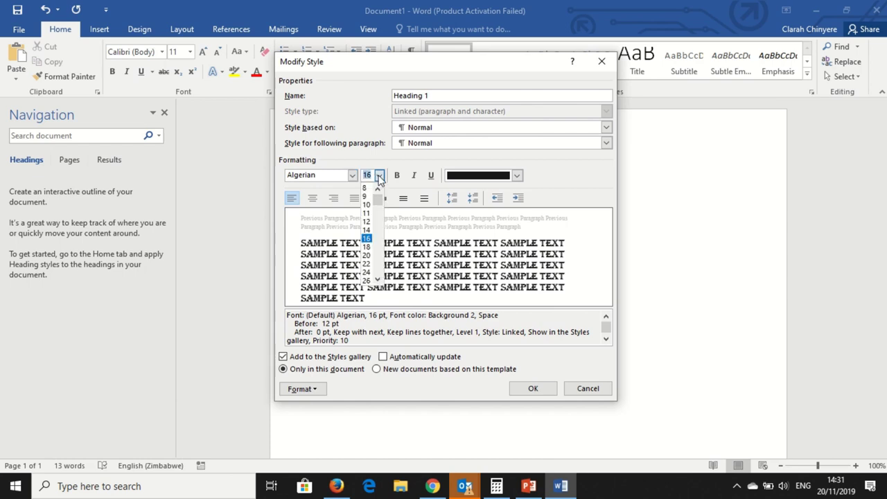
{"action": "left_click", "coordinate": [367, 247]}
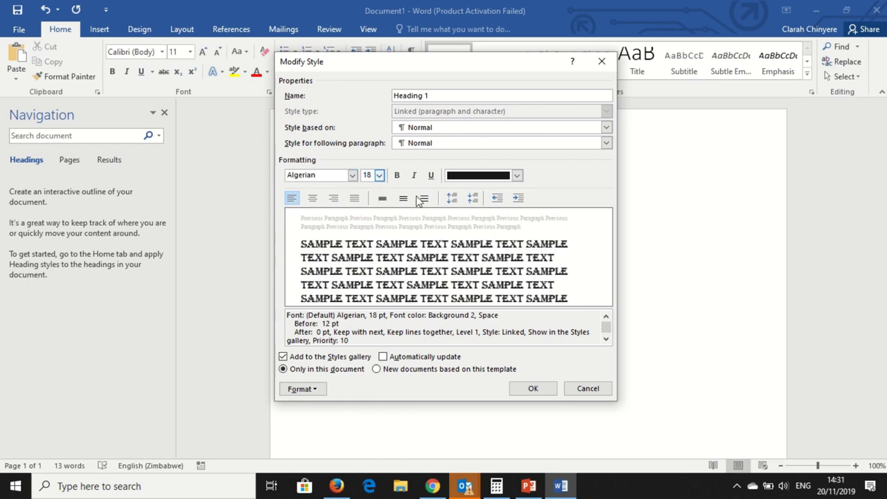
{"action": "left_click", "coordinate": [397, 177]}
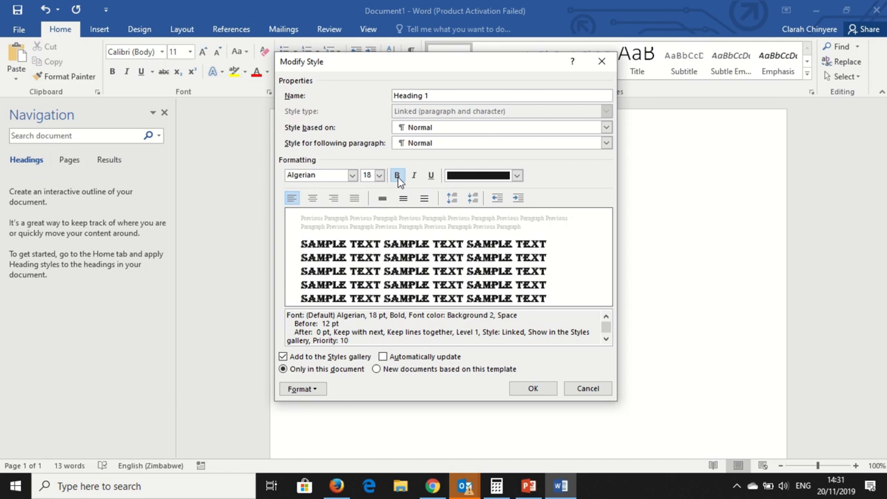
{"action": "left_click", "coordinate": [542, 393]}
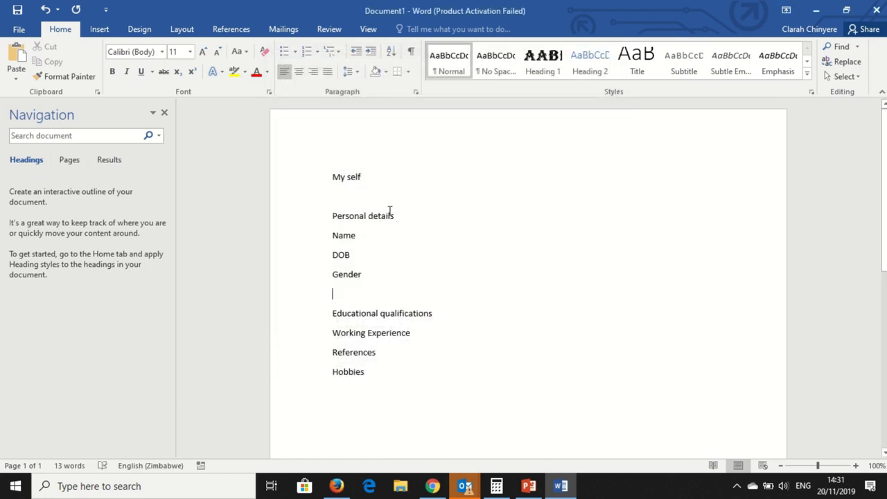
Apply Heading 1 to the 'My self' line so it reads MY SELF in Algerian
{"action": "left_click_drag", "start_coordinate": [374, 181], "coordinate": [335, 176]}
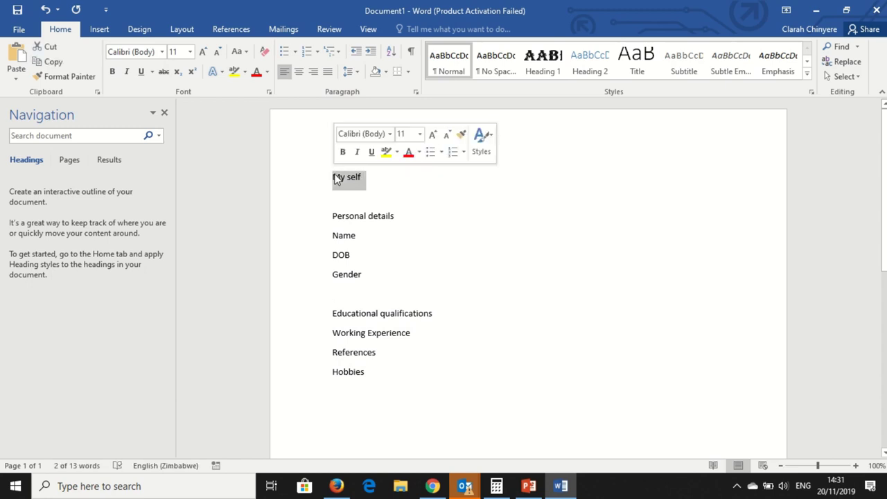
{"action": "left_click", "coordinate": [540, 72]}
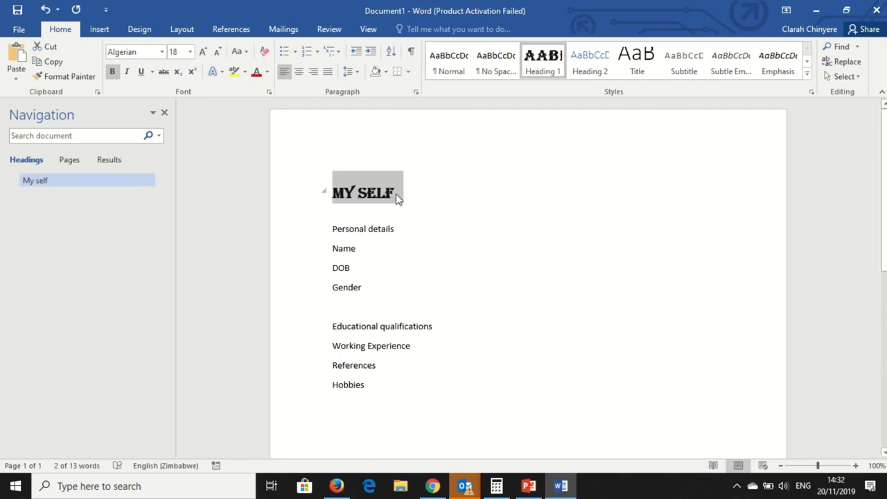
{"action": "left_click", "coordinate": [397, 228]}
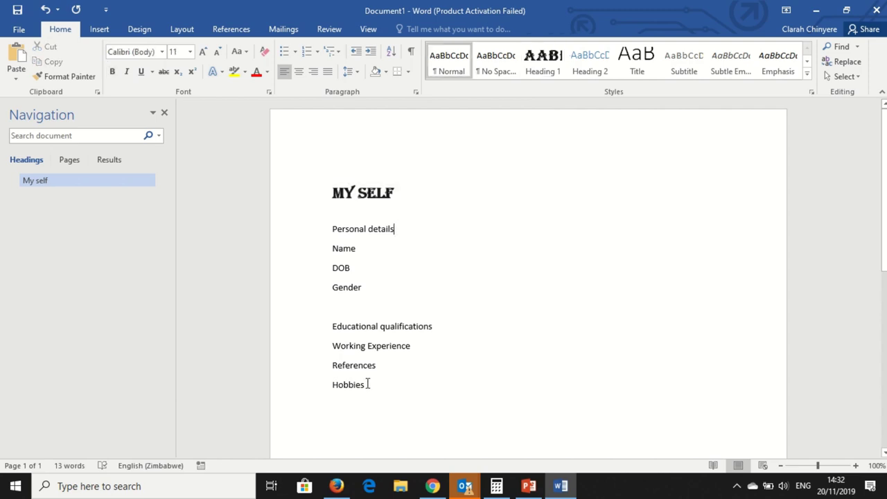
{"action": "left_click_drag", "start_coordinate": [367, 385], "coordinate": [342, 328]}
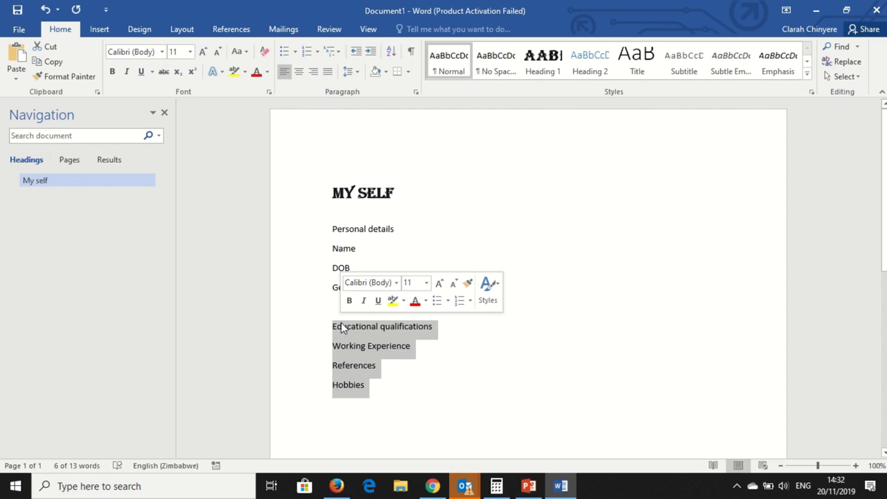
{"action": "left_click", "coordinate": [497, 187]}
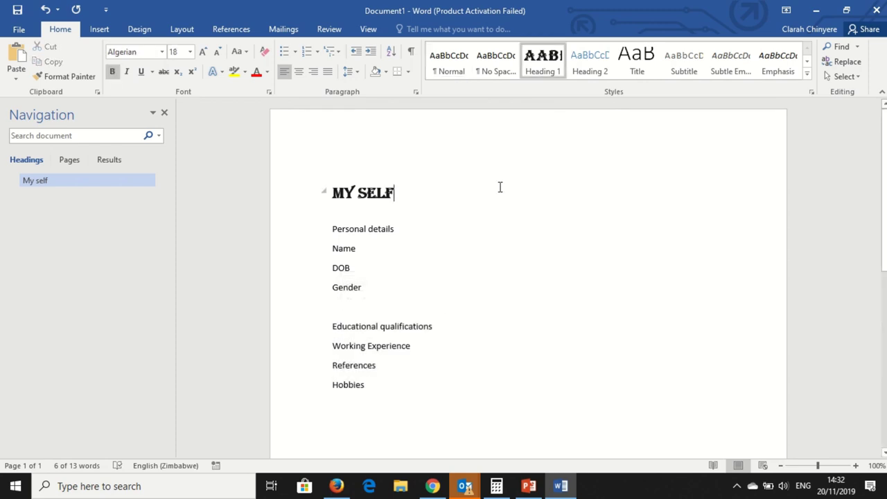
{"action": "right_click", "coordinate": [596, 74]}
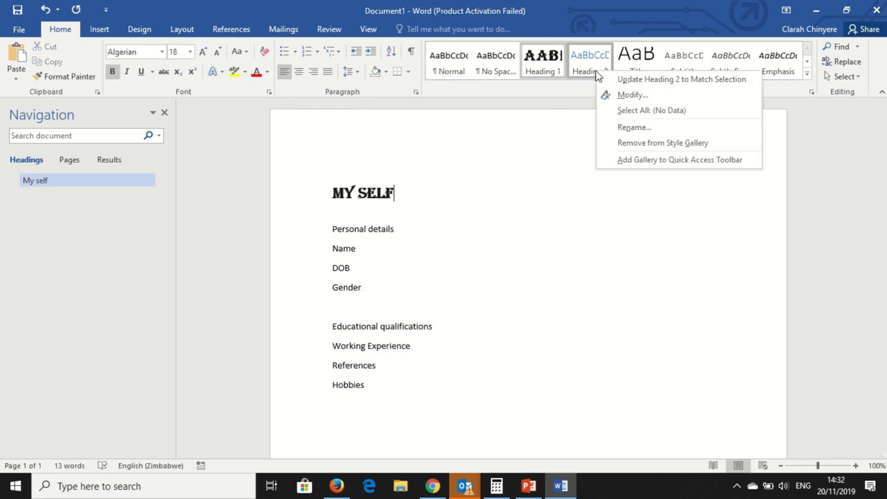
Modify Heading 2 to bold Algerian 16 pt in Automatic colour
{"action": "left_click", "coordinate": [630, 95]}
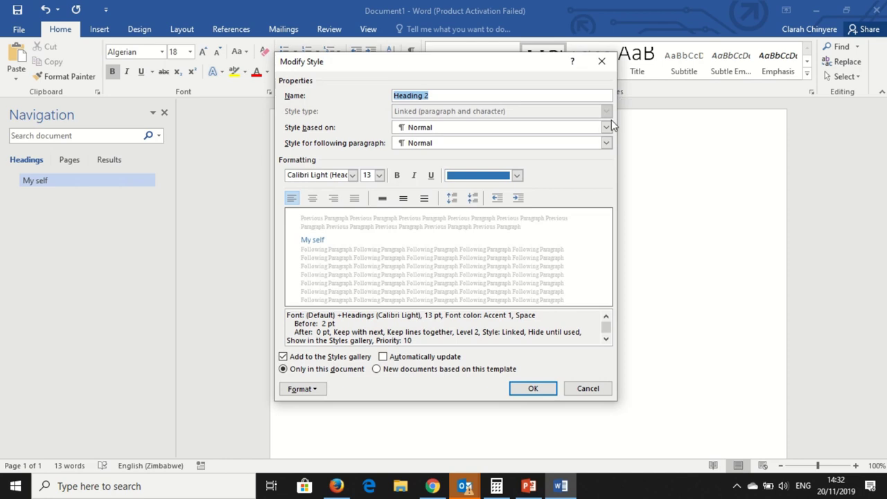
{"action": "left_click", "coordinate": [517, 175]}
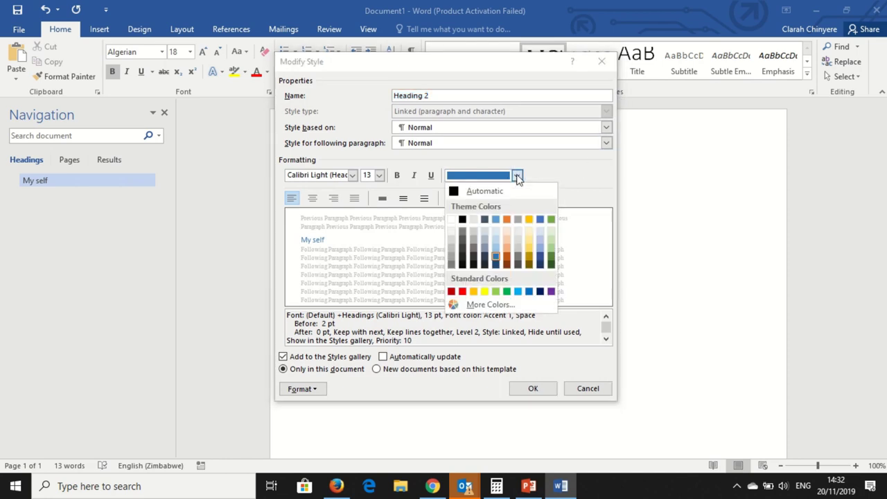
{"action": "left_click", "coordinate": [459, 192]}
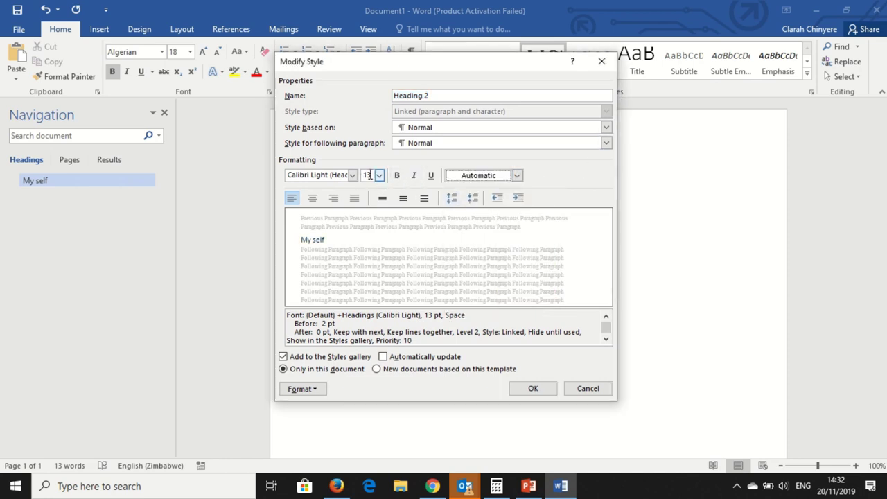
{"action": "left_click", "coordinate": [379, 178]}
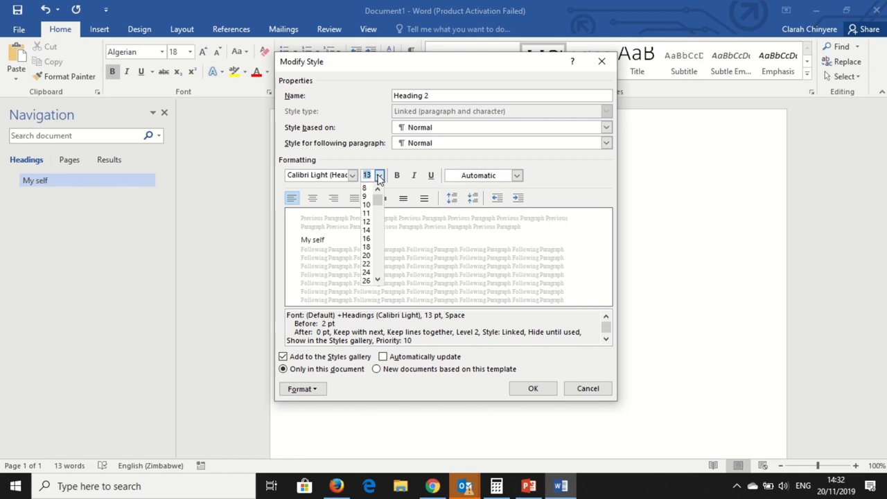
{"action": "left_click", "coordinate": [366, 239]}
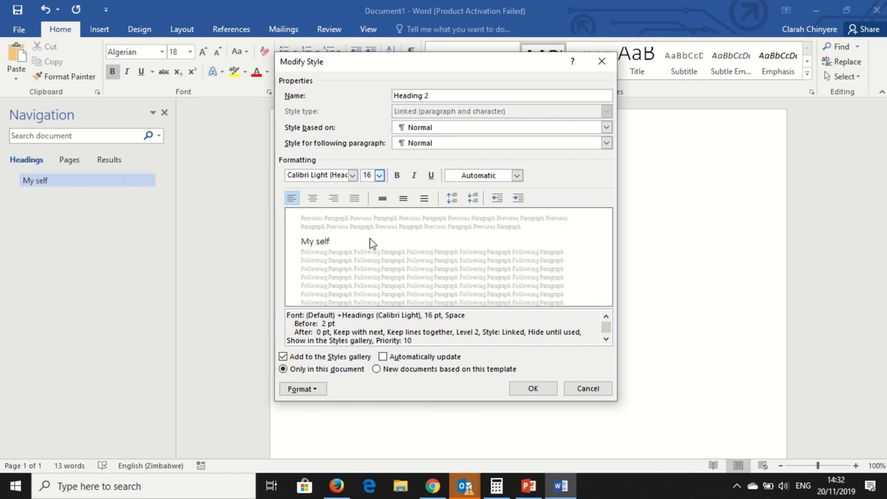
{"action": "left_click", "coordinate": [352, 175]}
{"action": "left_click", "coordinate": [339, 276]}
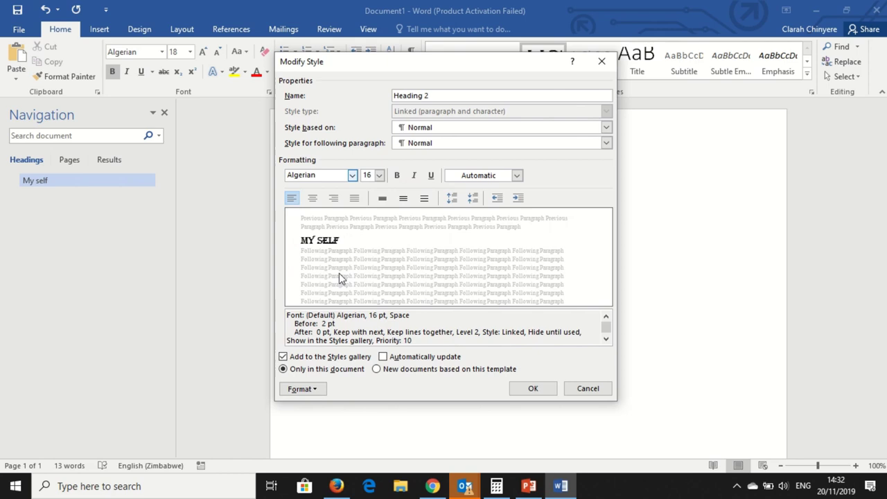
{"action": "left_click", "coordinate": [397, 175]}
{"action": "left_click", "coordinate": [528, 388]}
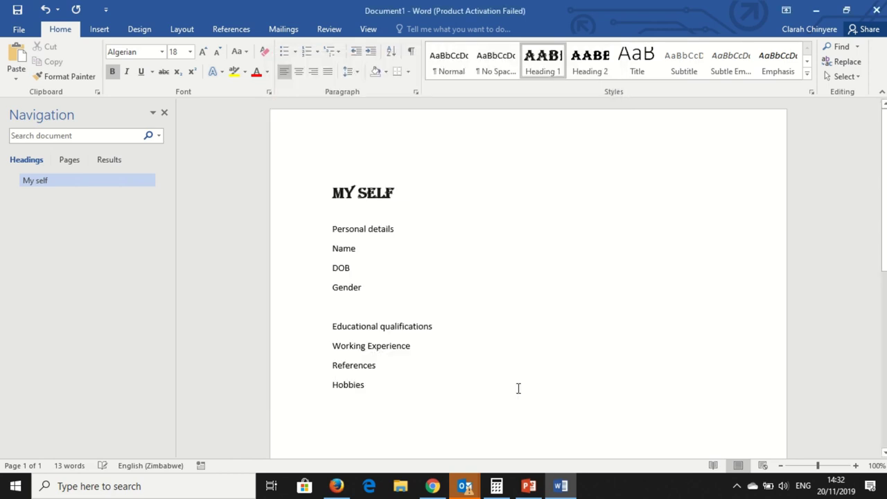
Apply Heading 2 to Personal details and the four section titles, and Heading 3 to Name, DOB, Gender
{"action": "left_click_drag", "start_coordinate": [398, 229], "coordinate": [332, 229]}
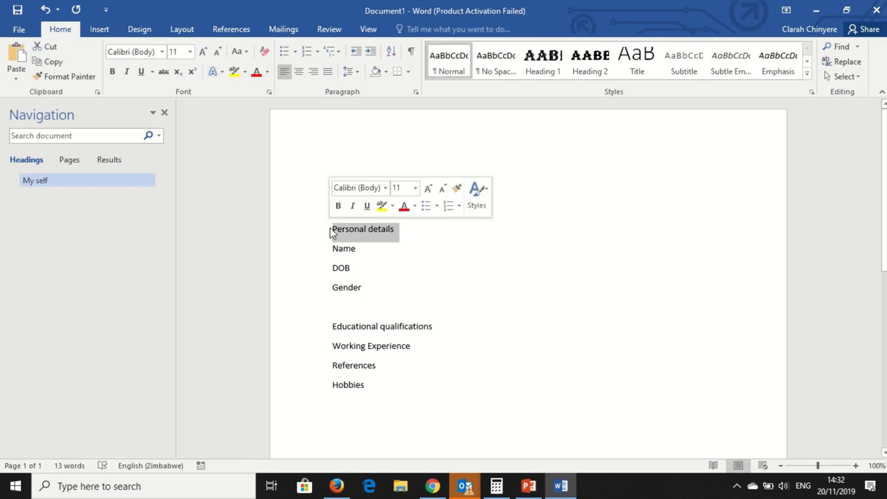
{"action": "left_click", "coordinate": [588, 68]}
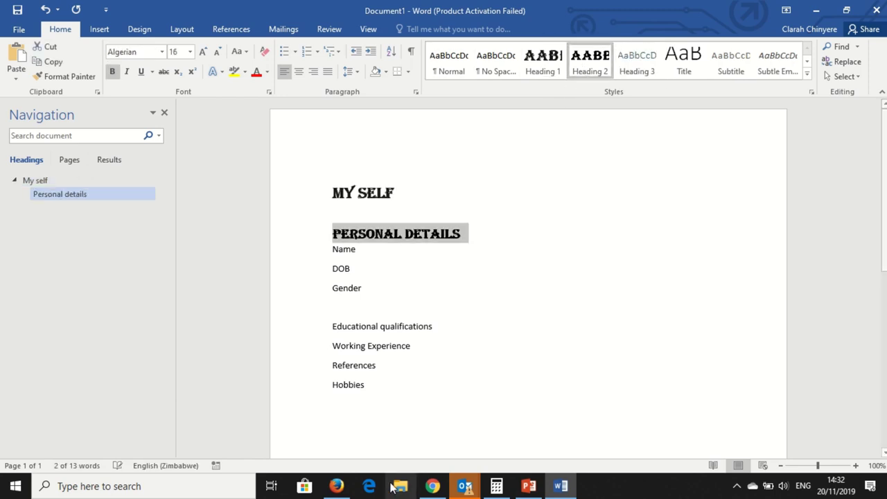
{"action": "left_click_drag", "start_coordinate": [386, 394], "coordinate": [327, 317]}
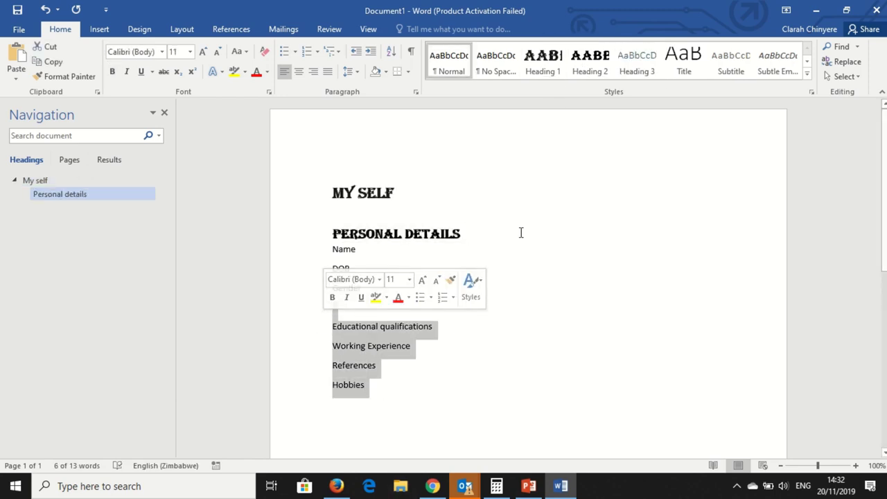
{"action": "left_click", "coordinate": [591, 68]}
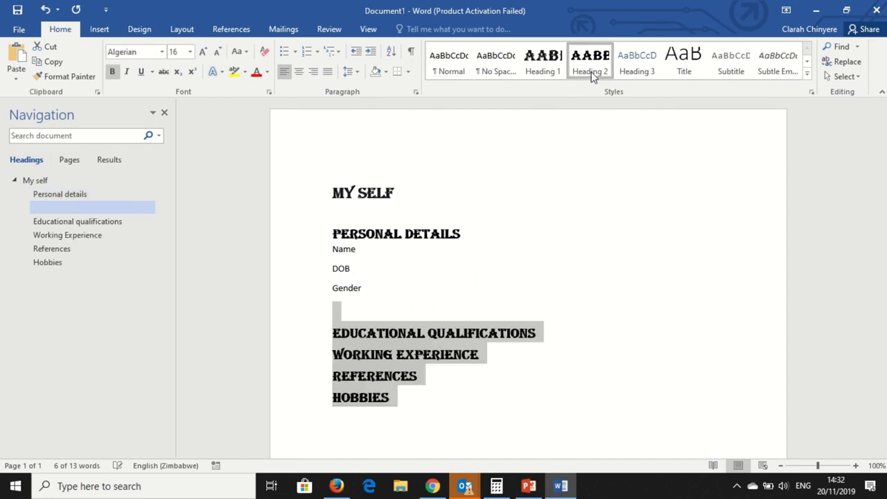
{"action": "left_click", "coordinate": [402, 291]}
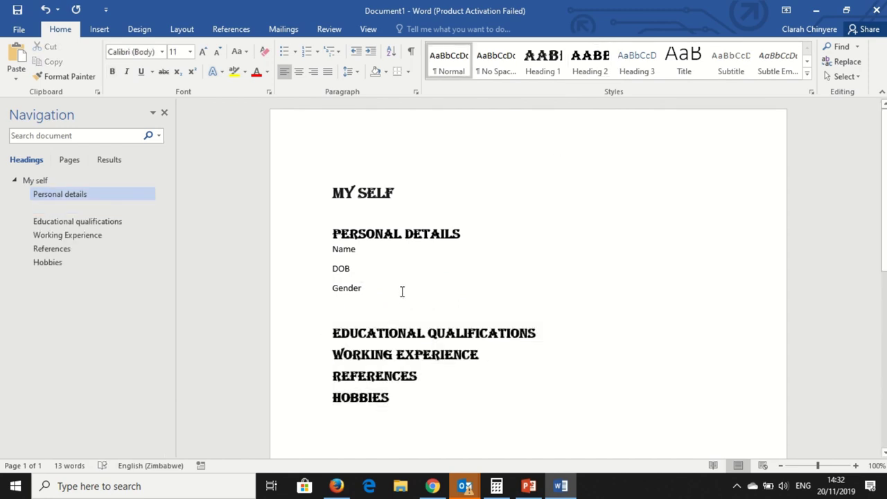
{"action": "left_click_drag", "start_coordinate": [365, 288], "coordinate": [340, 257]}
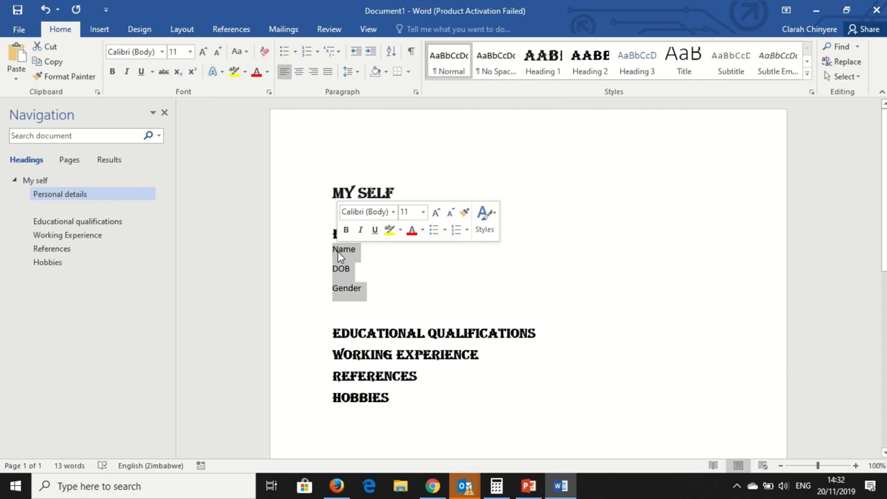
{"action": "left_click", "coordinate": [637, 66]}
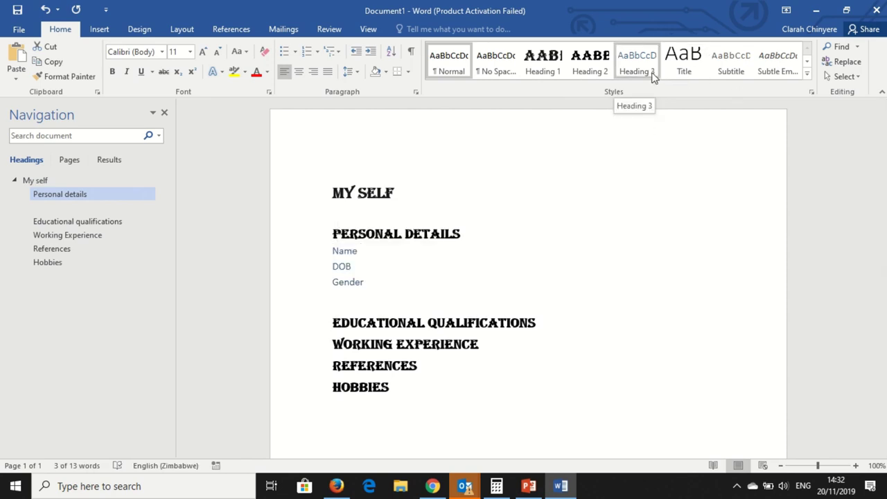
Make Heading 3 bold in Automatic colour and reapply it to Name, DOB and Gender
{"action": "right_click", "coordinate": [652, 72]}
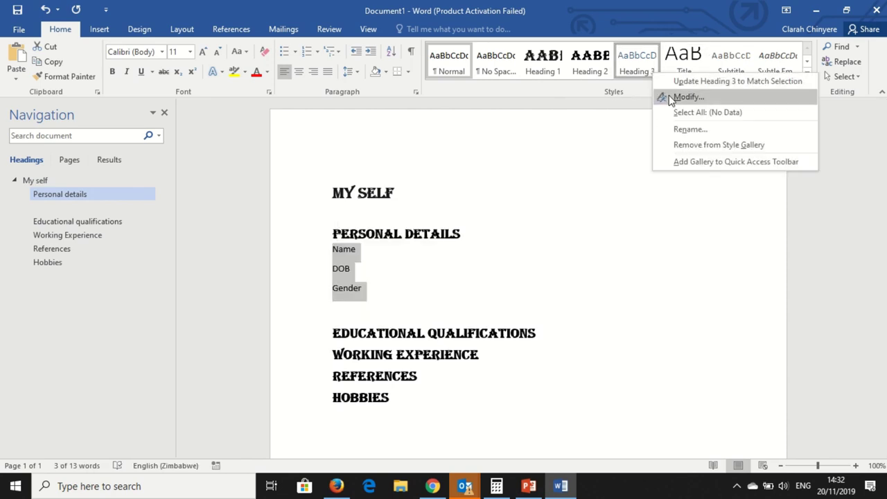
{"action": "left_click", "coordinate": [686, 97]}
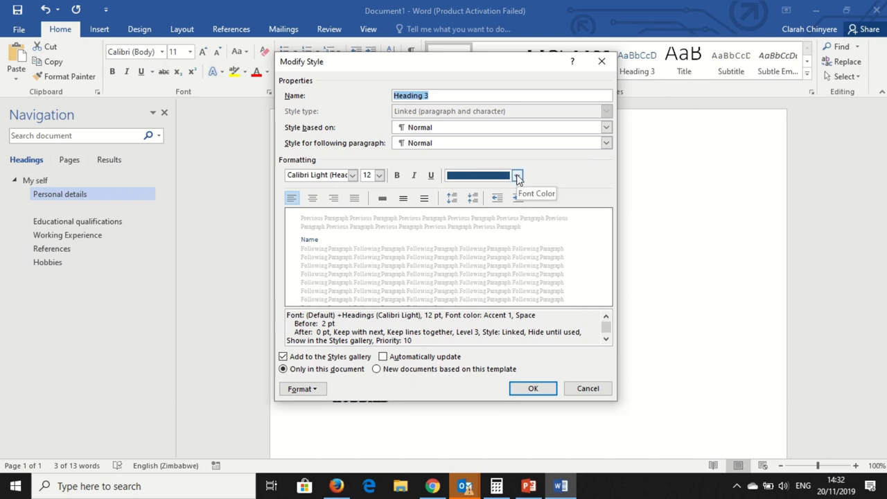
{"action": "left_click", "coordinate": [517, 176]}
{"action": "left_click", "coordinate": [454, 191]}
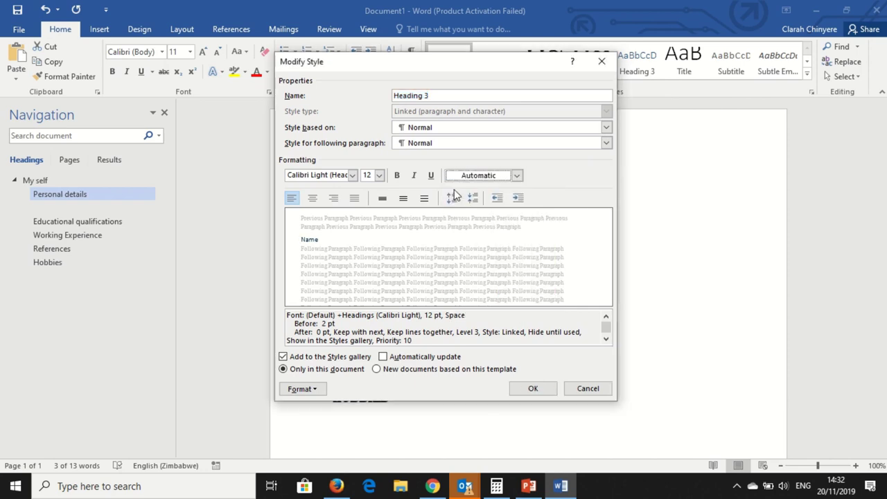
{"action": "left_click", "coordinate": [398, 175]}
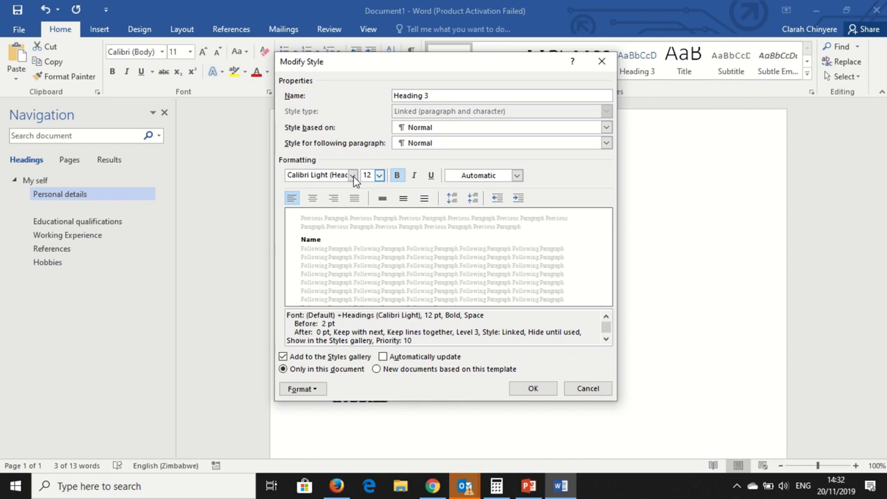
{"action": "left_click", "coordinate": [527, 393]}
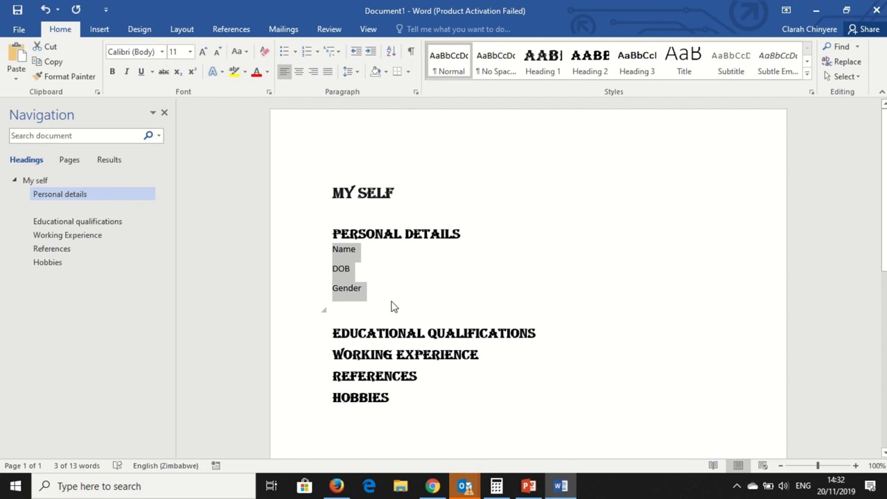
{"action": "left_click", "coordinate": [633, 66]}
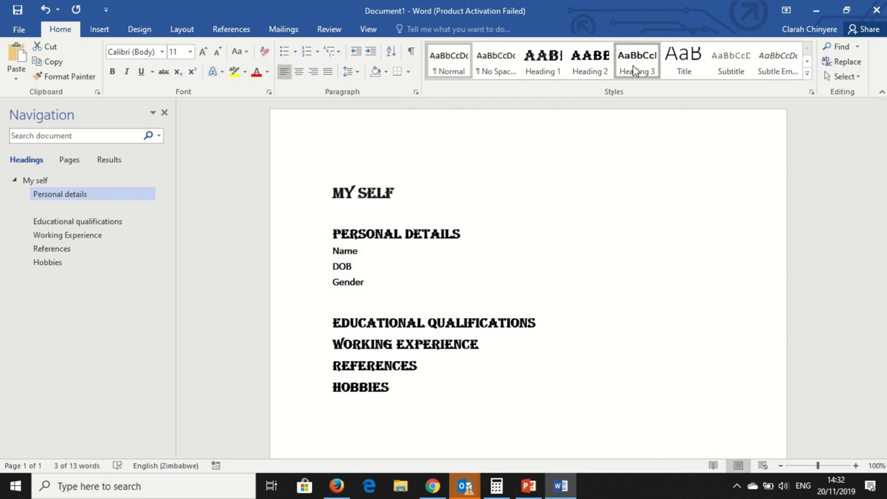
{"action": "left_click", "coordinate": [427, 282]}
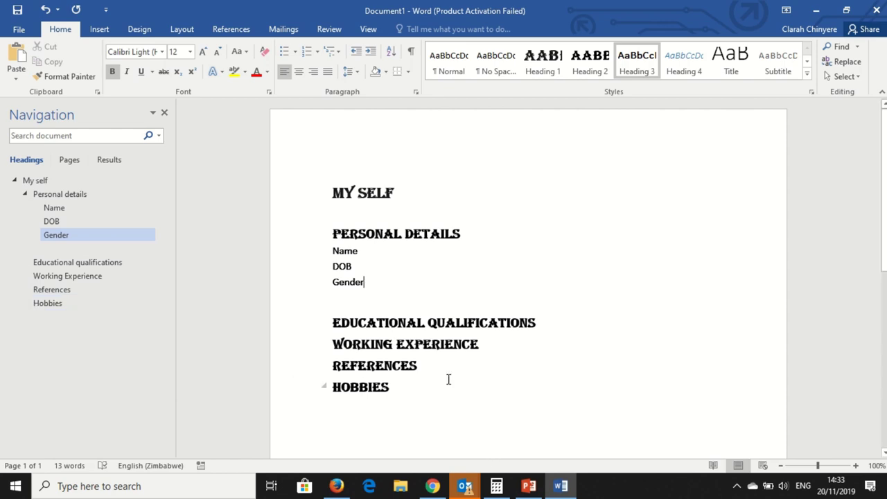
{"action": "left_click", "coordinate": [370, 254]}
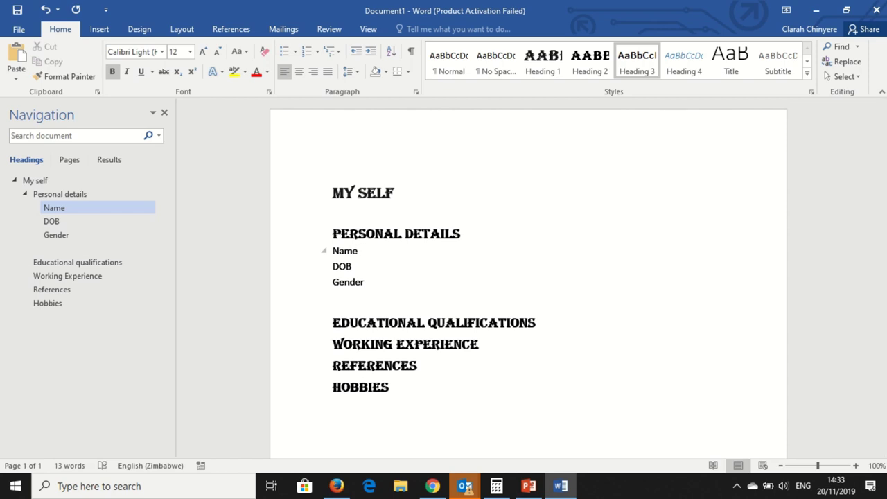
{"action": "left_click", "coordinate": [378, 267]}
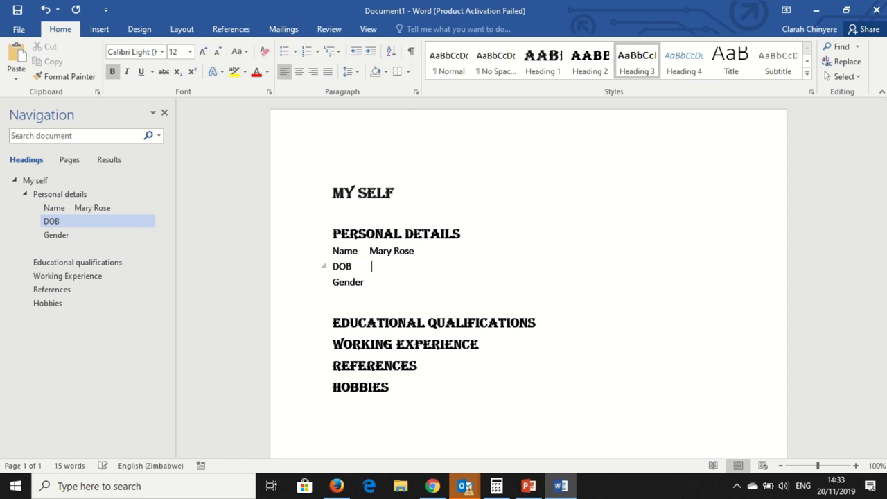
{"action": "left_click", "coordinate": [376, 281]}
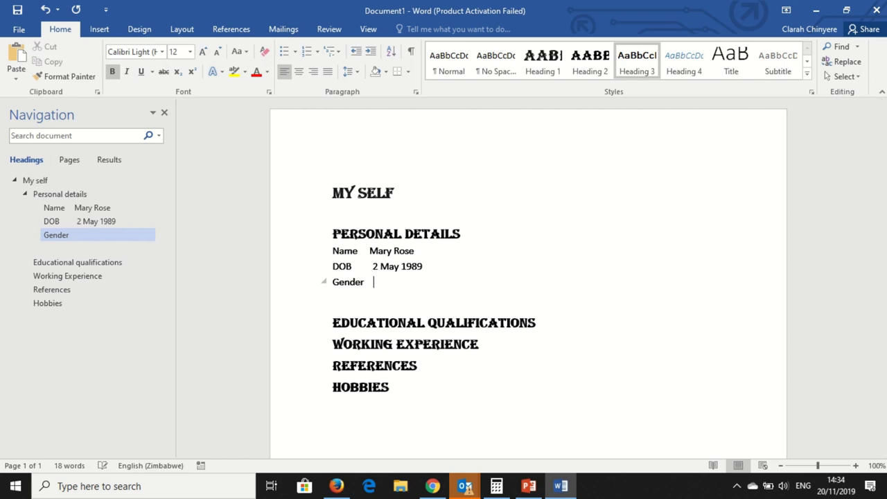
{"action": "type", "text": "Female"}
Remove the extra spaces before the date of birth and before Female
{"action": "left_click", "coordinate": [372, 266]}
{"action": "key", "text": "BackSpace"}
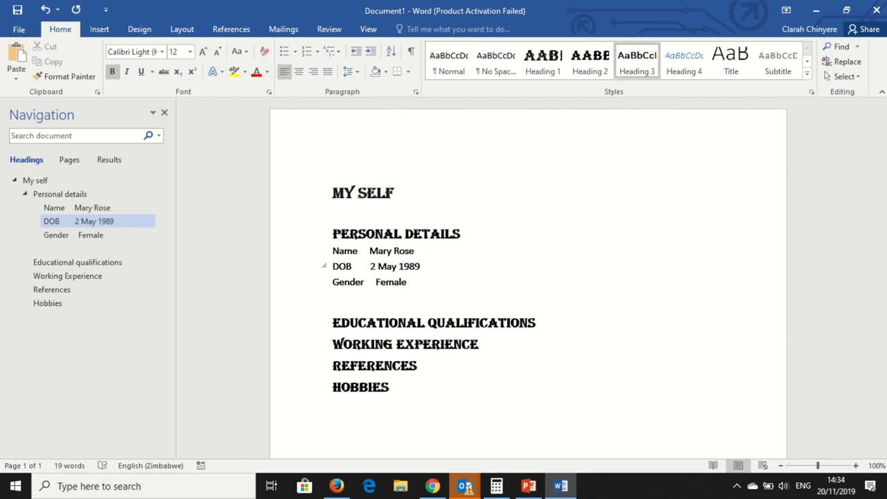
{"action": "key", "text": "Down"}
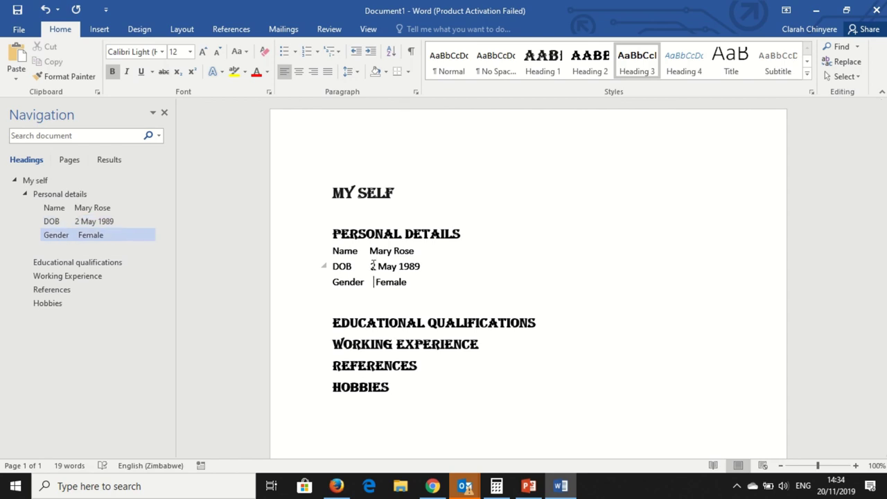
{"action": "key", "text": "BackSpace"}
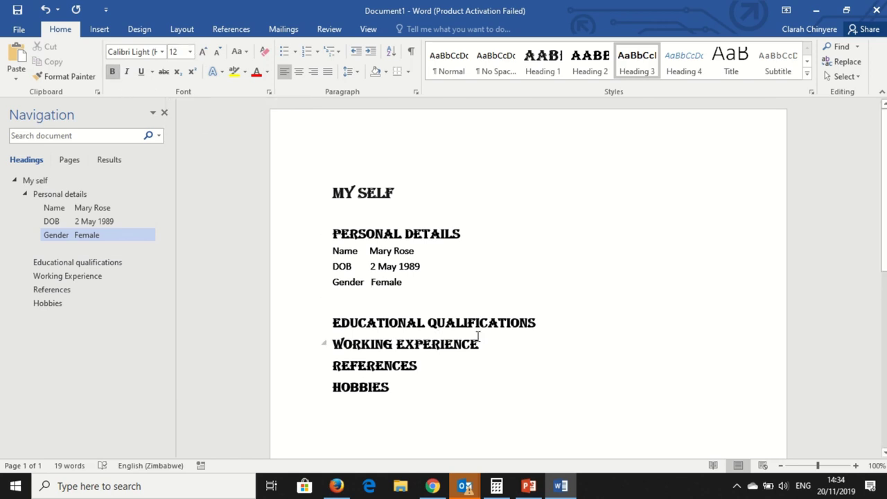
{"action": "left_click", "coordinate": [414, 282]}
{"action": "left_click_drag", "start_coordinate": [418, 251], "coordinate": [370, 252]}
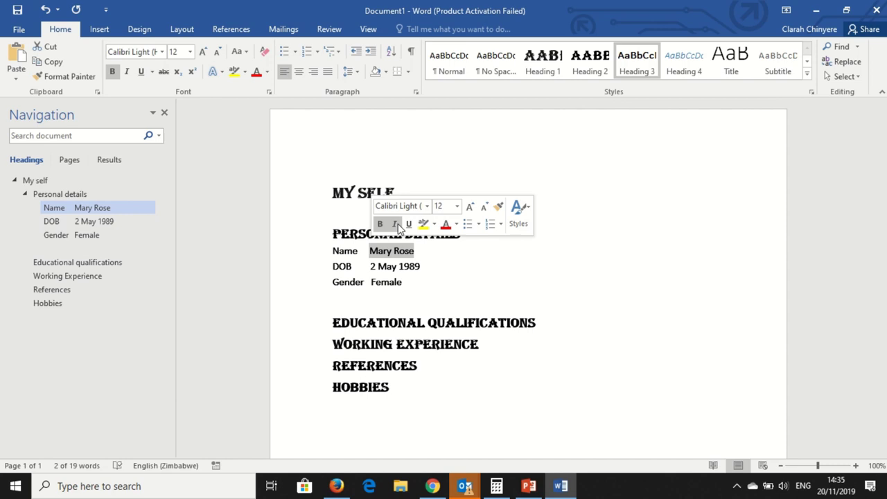
{"action": "left_click", "coordinate": [396, 225]}
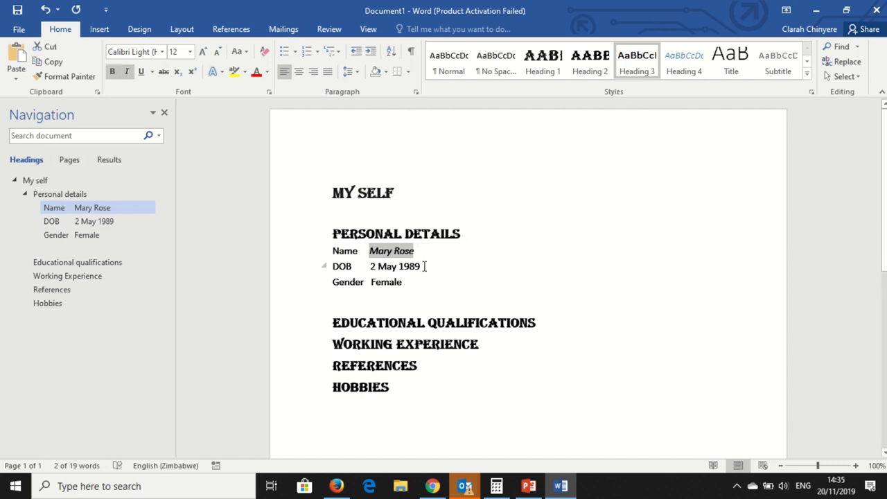
{"action": "left_click_drag", "start_coordinate": [425, 266], "coordinate": [370, 267]}
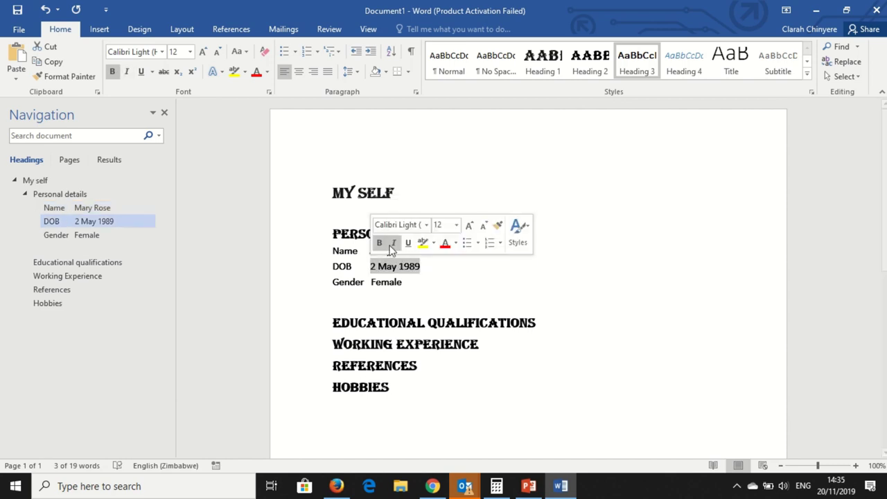
{"action": "left_click", "coordinate": [393, 244]}
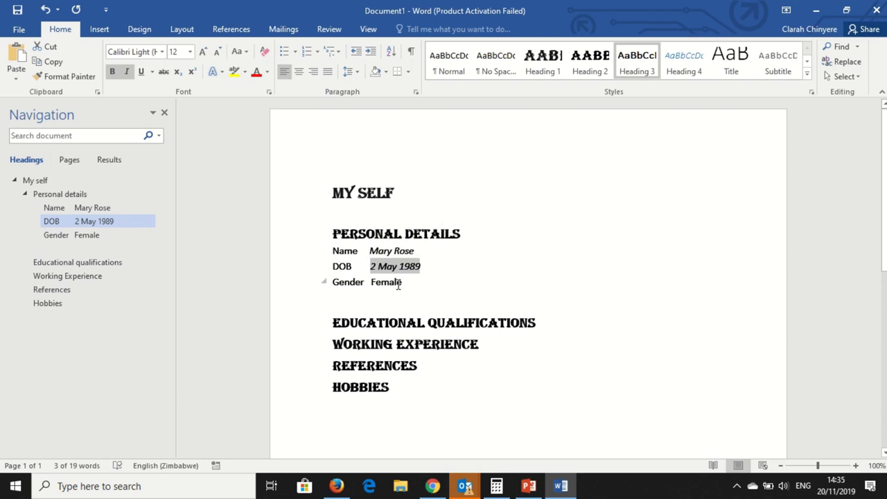
{"action": "left_click_drag", "start_coordinate": [401, 282], "coordinate": [371, 282]}
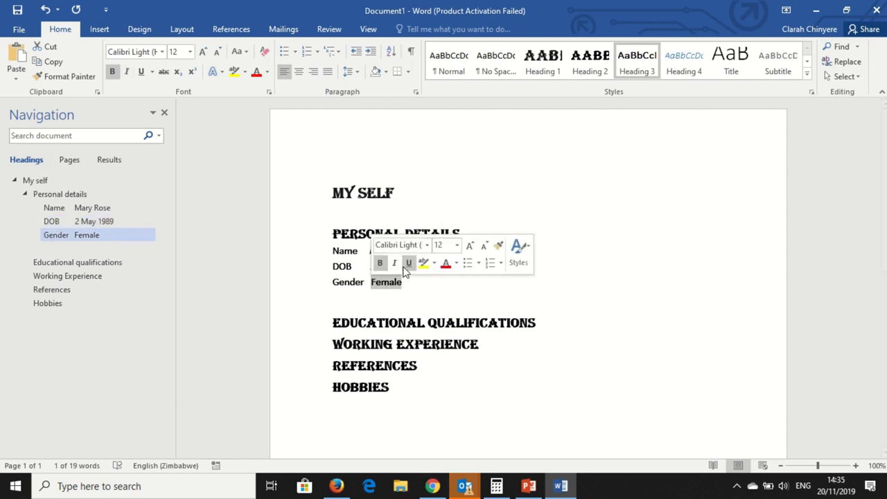
{"action": "left_click", "coordinate": [395, 264]}
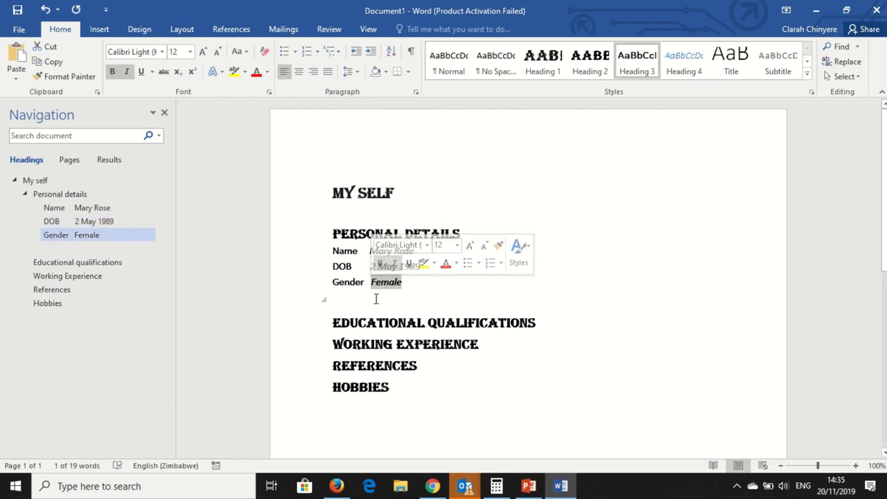
{"action": "left_click", "coordinate": [349, 300]}
Underline the Name, DOB and Gender labels
{"action": "left_click_drag", "start_coordinate": [361, 251], "coordinate": [332, 251]}
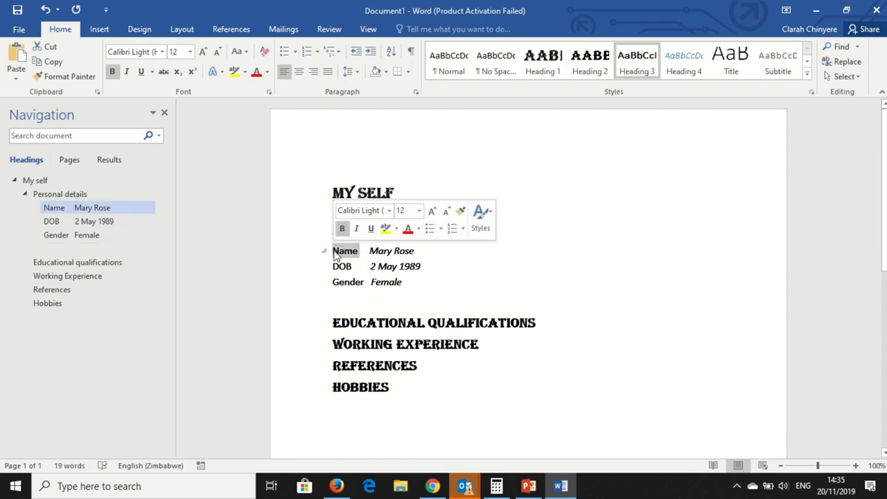
{"action": "left_click", "coordinate": [371, 229]}
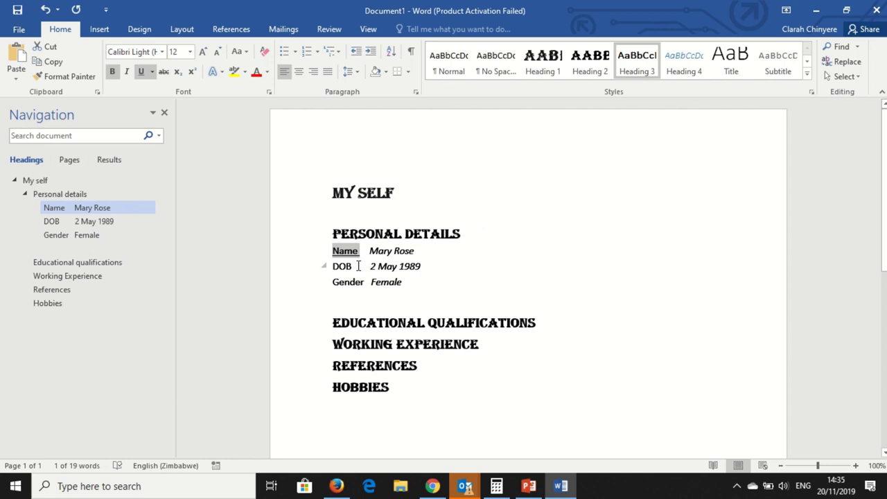
{"action": "left_click_drag", "start_coordinate": [359, 266], "coordinate": [327, 267]}
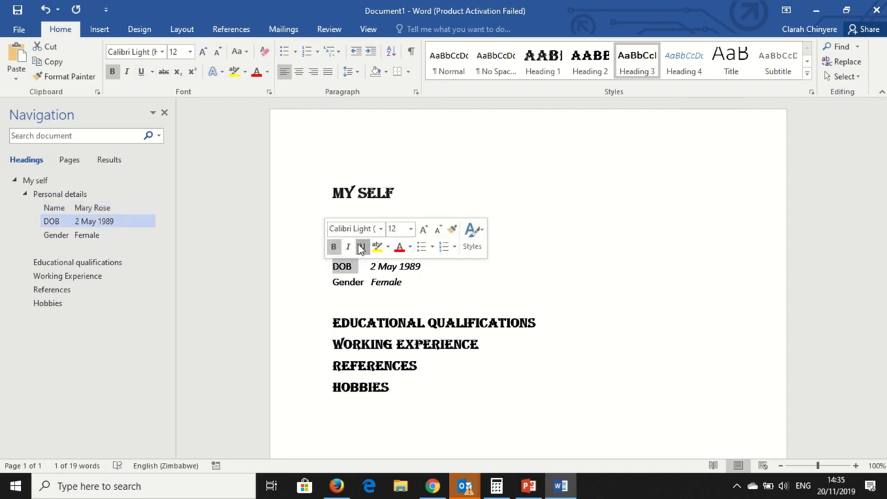
{"action": "left_click", "coordinate": [362, 247]}
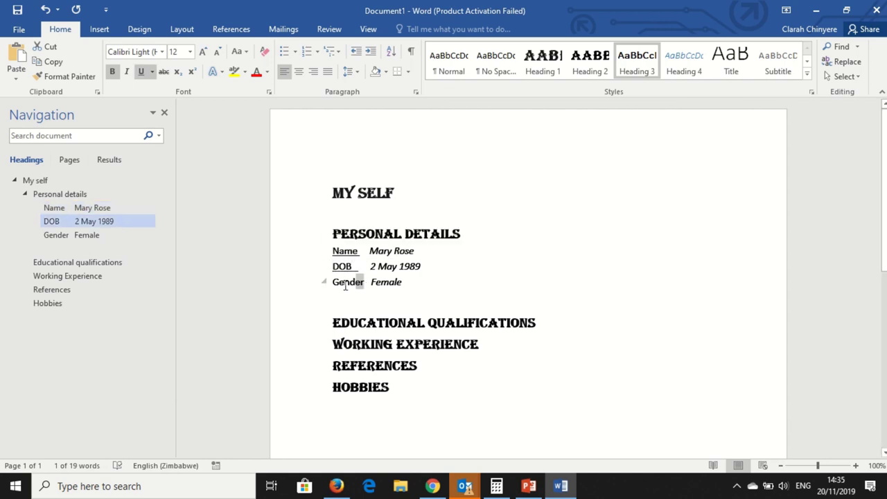
{"action": "left_click_drag", "start_coordinate": [362, 284], "coordinate": [334, 290]}
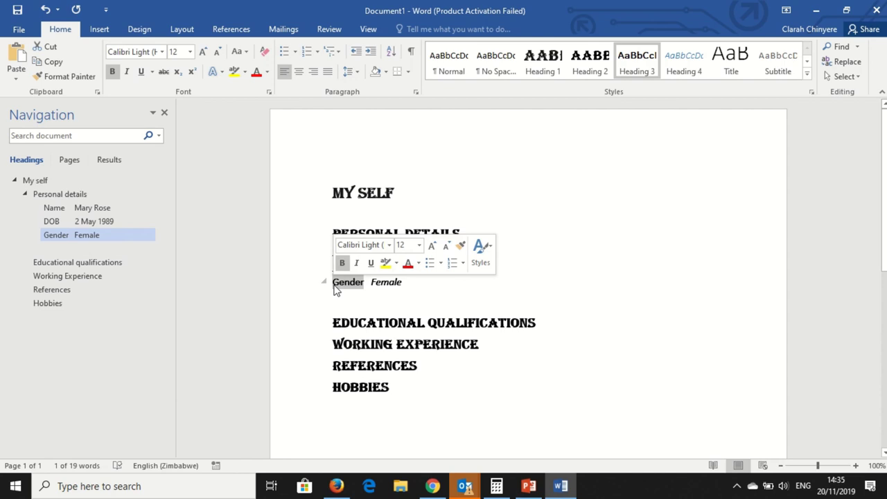
{"action": "left_click", "coordinate": [371, 263]}
{"action": "left_click", "coordinate": [377, 298]}
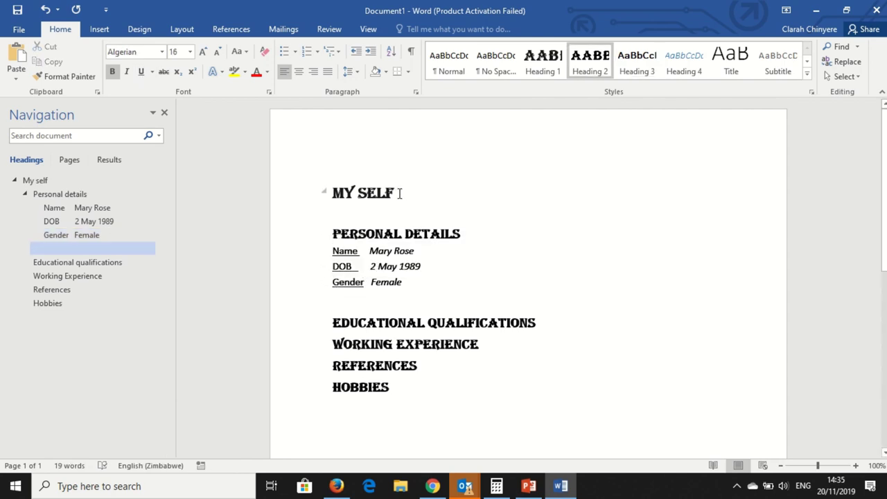
Colour the MY SELF title with the standard red swatch
{"action": "left_click_drag", "start_coordinate": [397, 192], "coordinate": [331, 192]}
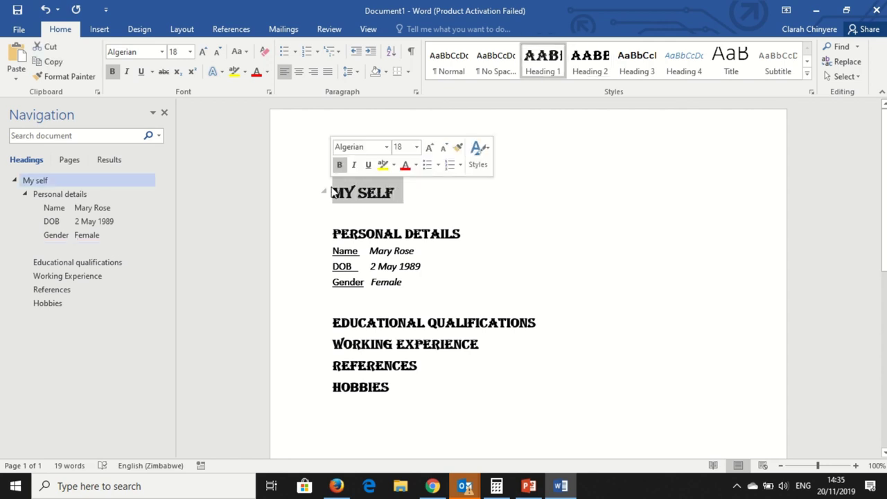
{"action": "left_click", "coordinate": [417, 167]}
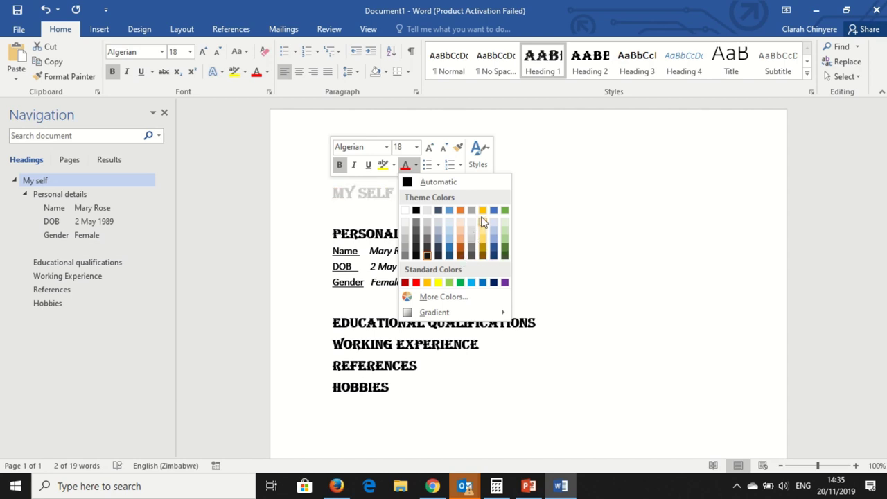
{"action": "left_click", "coordinate": [416, 283]}
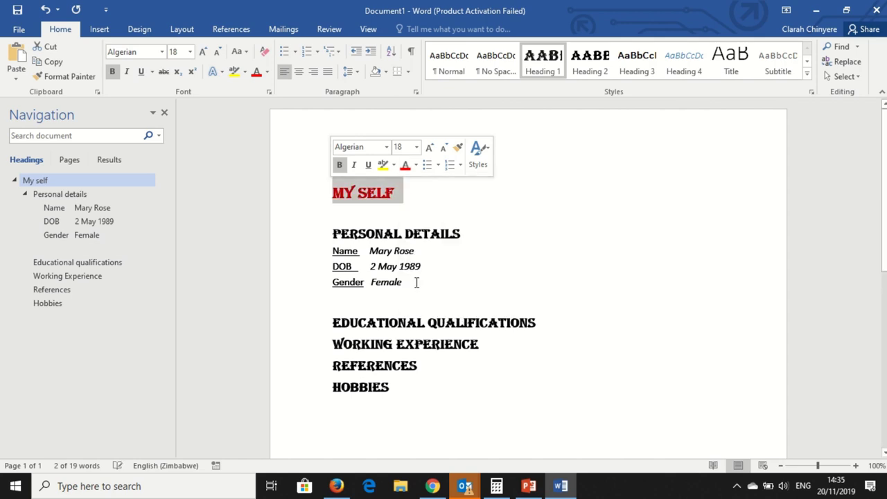
{"action": "left_click", "coordinate": [438, 211]}
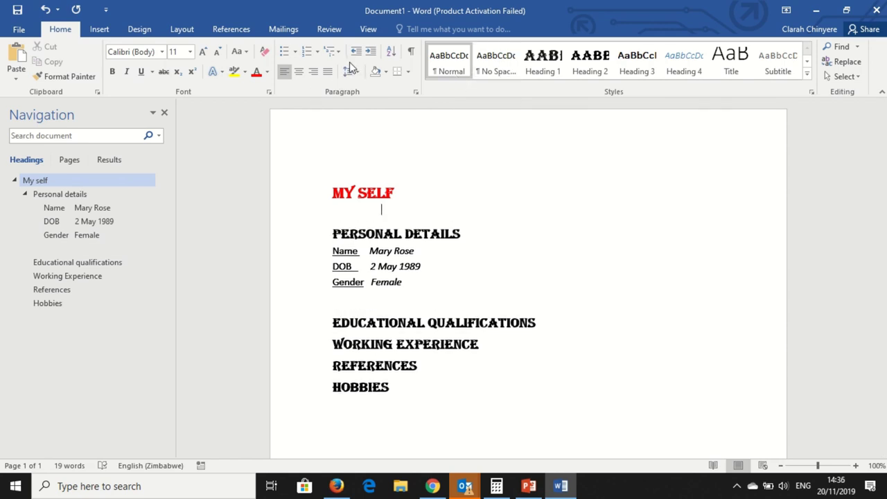
Give the EDUCATIONAL QUALIFICATIONS heading an arrow bullet from the Bullets library
{"action": "left_click", "coordinate": [296, 57]}
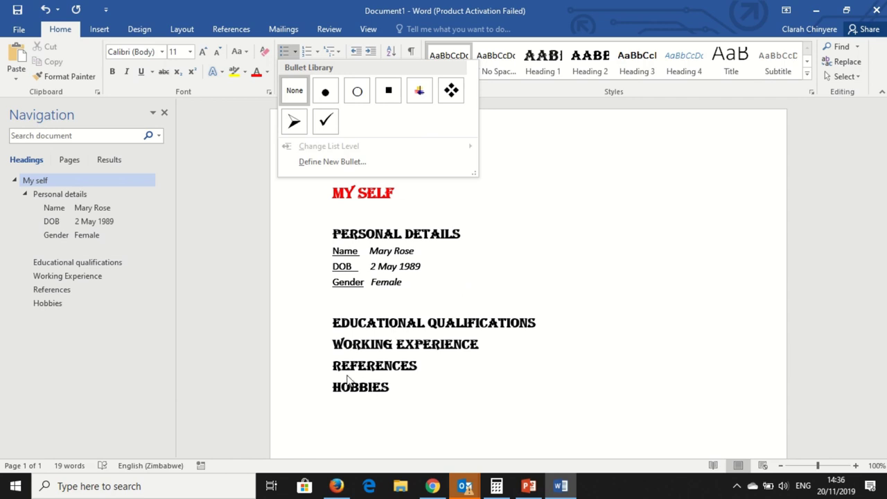
{"action": "left_click", "coordinate": [335, 320]}
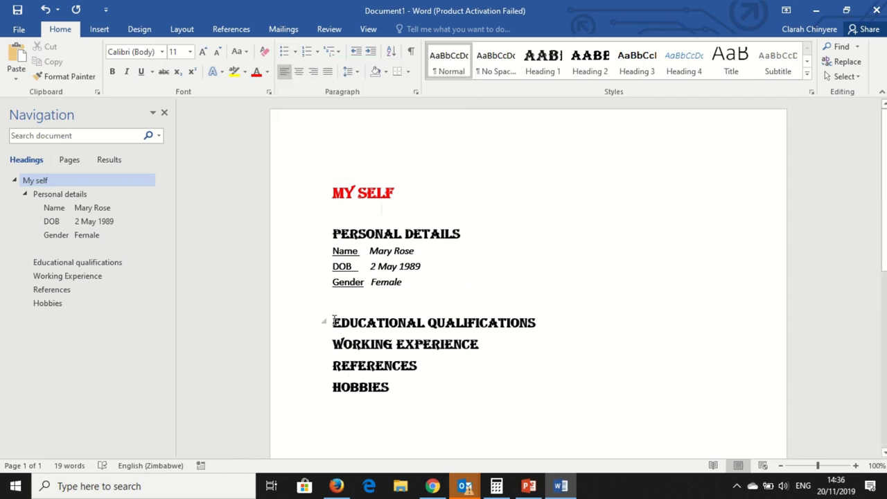
{"action": "left_click", "coordinate": [335, 320]}
{"action": "left_click", "coordinate": [295, 53]}
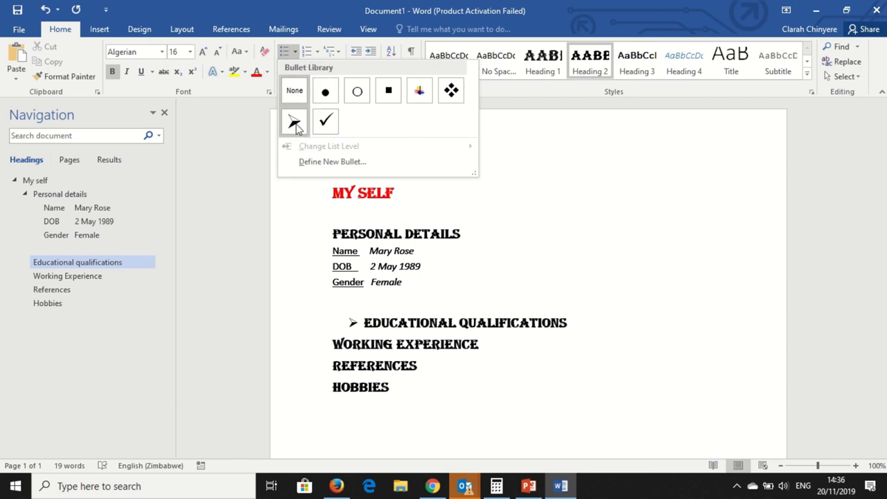
{"action": "left_click", "coordinate": [295, 125]}
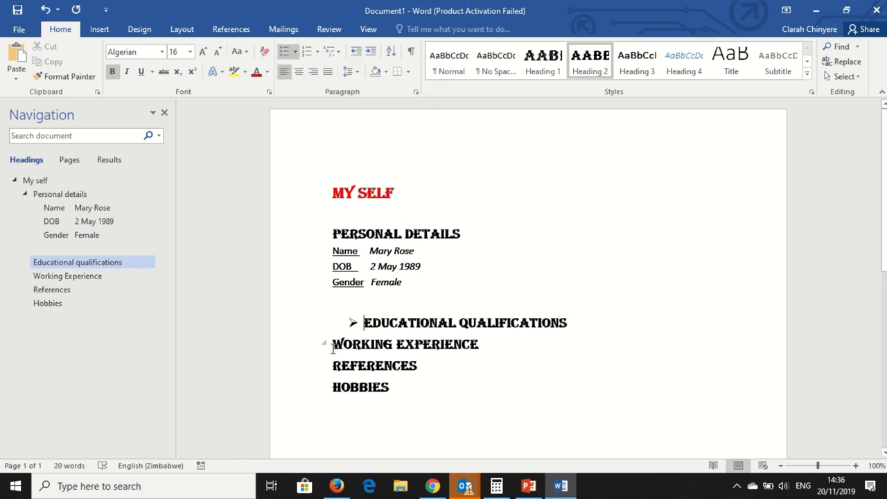
Extend the arrow-bullet list to the WORKING EXPERIENCE, REFERENCES and HOBBIES headings
{"action": "left_click", "coordinate": [332, 348]}
{"action": "key", "text": "BackSpace"}
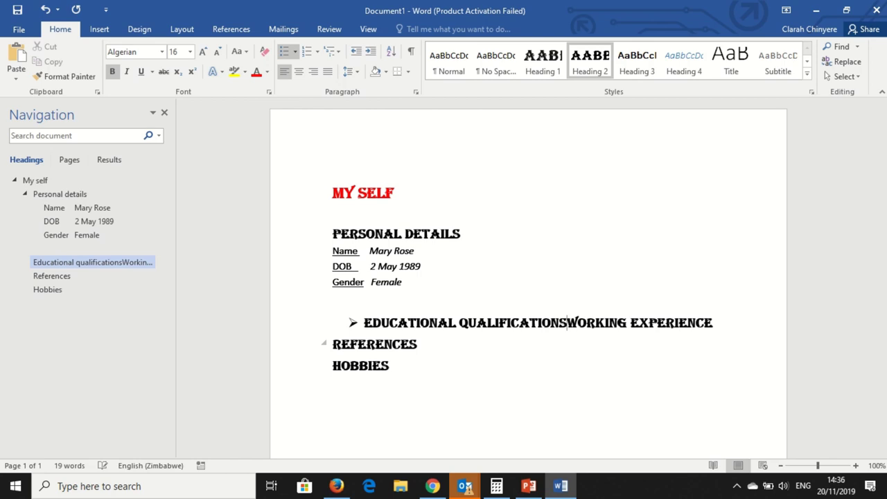
{"action": "key", "text": "Return"}
{"action": "key", "text": "Down"}
{"action": "key", "text": "Left"}
{"action": "key", "text": "Left"}
{"action": "key", "text": "Left"}
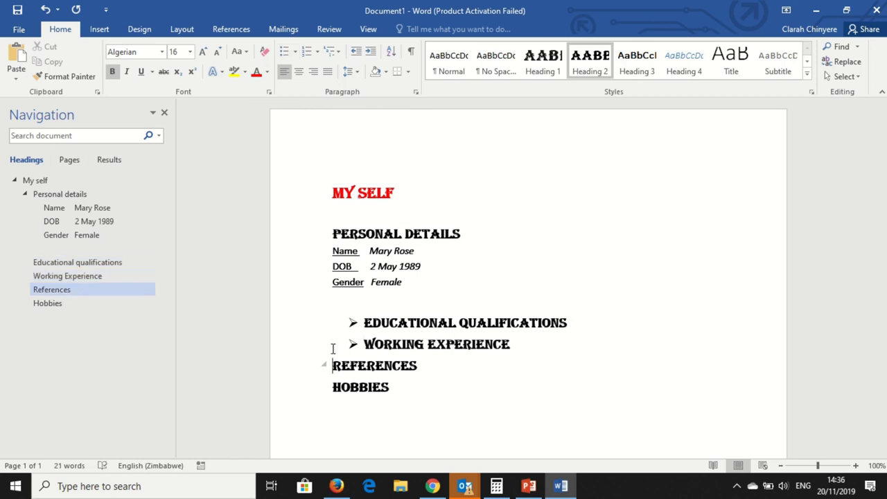
{"action": "key", "text": "BackSpace"}
{"action": "key", "text": "Return"}
{"action": "key", "text": "Down"}
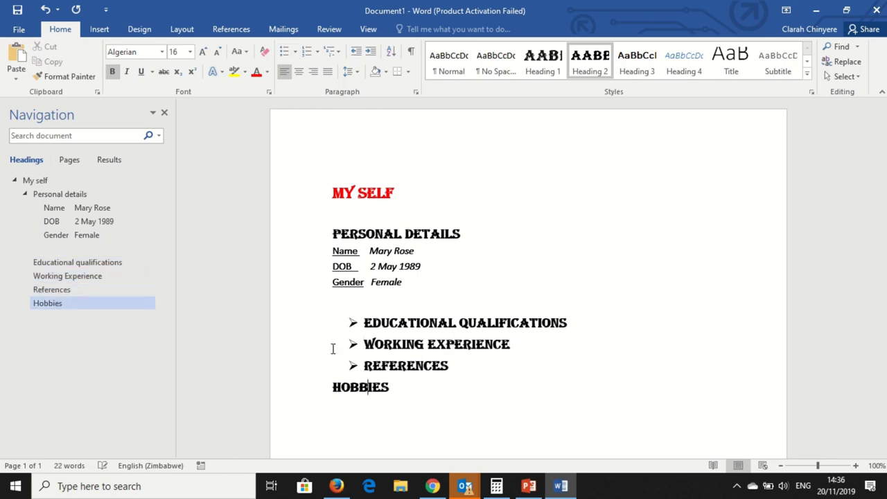
{"action": "key", "text": "Left"}
{"action": "key", "text": "Left"}
{"action": "key", "text": "BackSpace"}
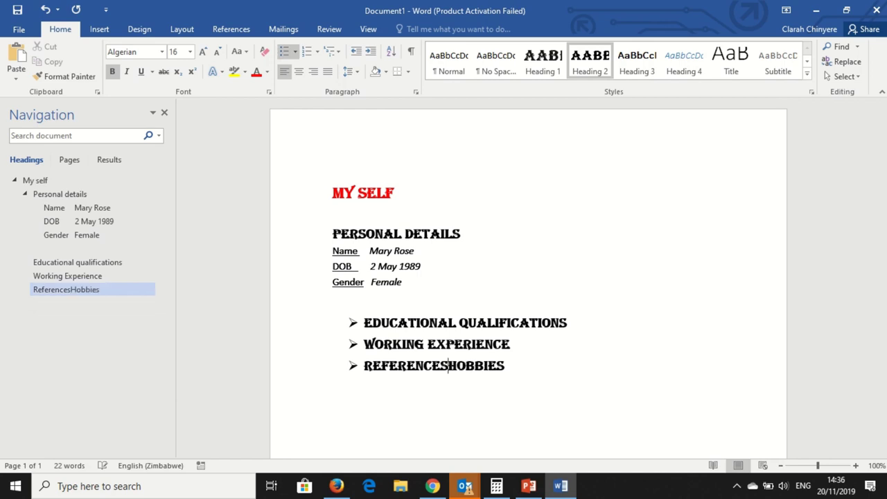
{"action": "key", "text": "Return"}
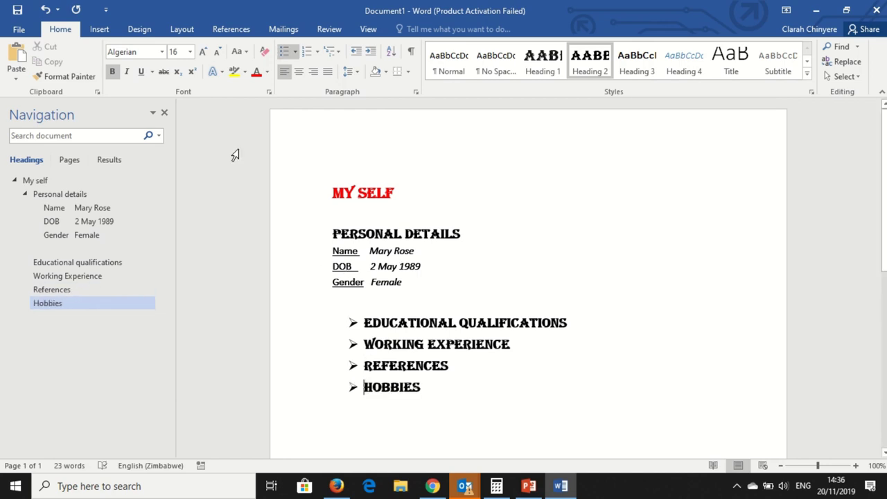
{"action": "left_click", "coordinate": [319, 55]}
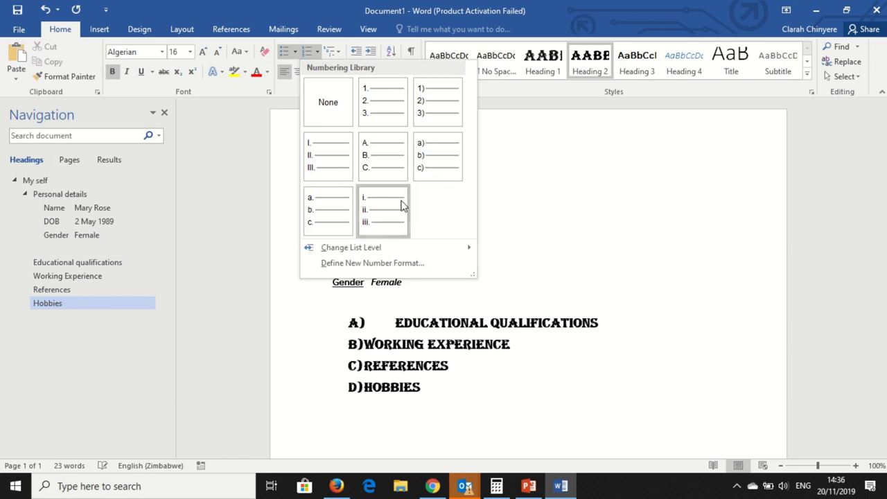
{"action": "left_click", "coordinate": [488, 175]}
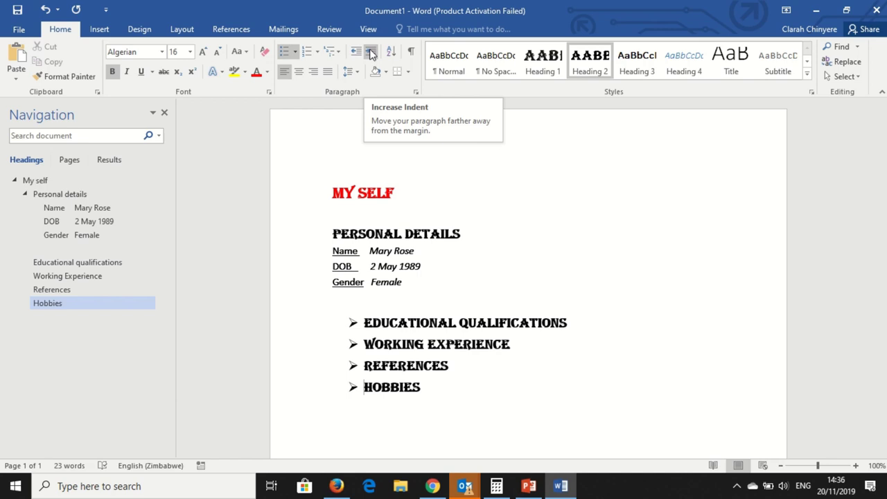
{"action": "left_click", "coordinate": [334, 266]}
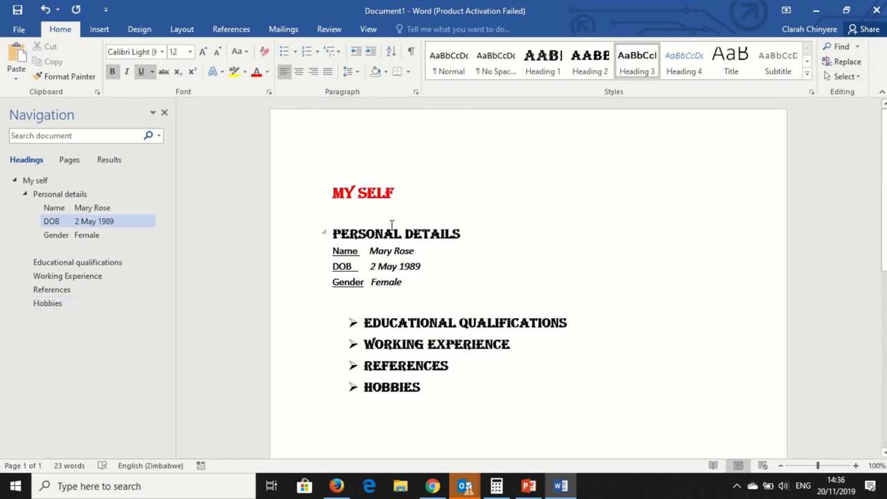
{"action": "left_click", "coordinate": [371, 55]}
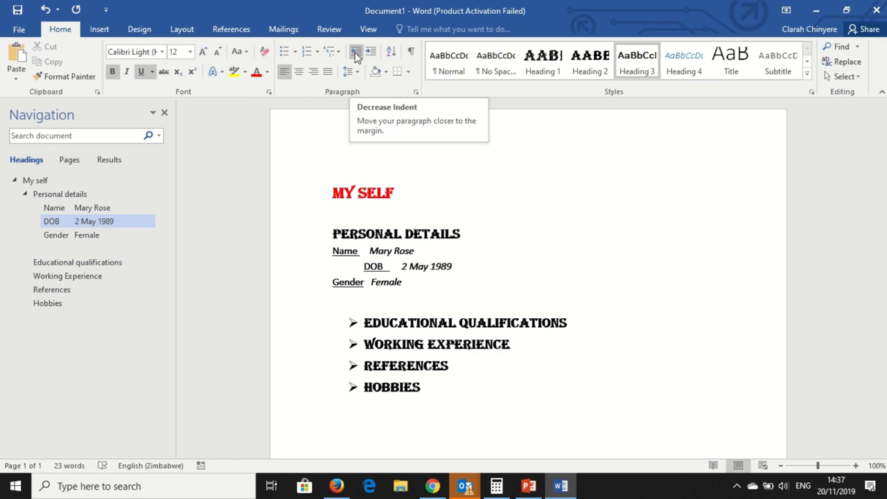
{"action": "left_click", "coordinate": [355, 55]}
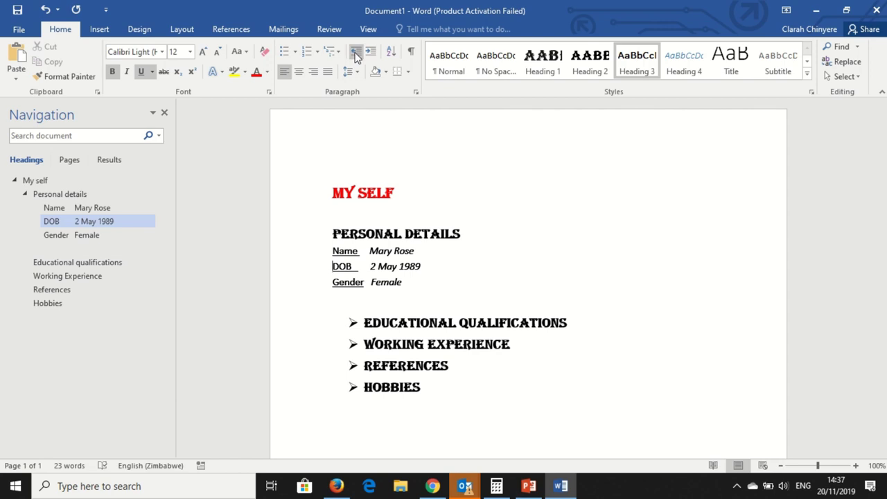
Select the PERSONAL DETAILS heading and apply orange paragraph shading across the line
{"action": "left_click", "coordinate": [385, 72]}
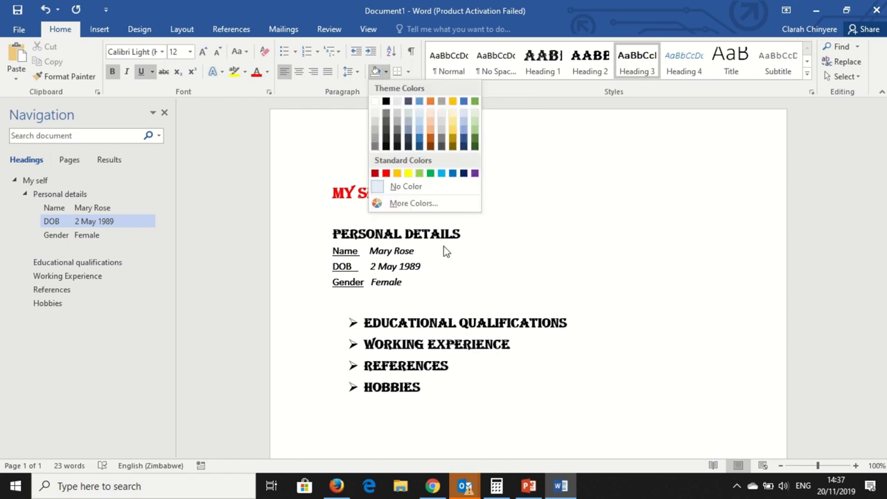
{"action": "left_click", "coordinate": [460, 232]}
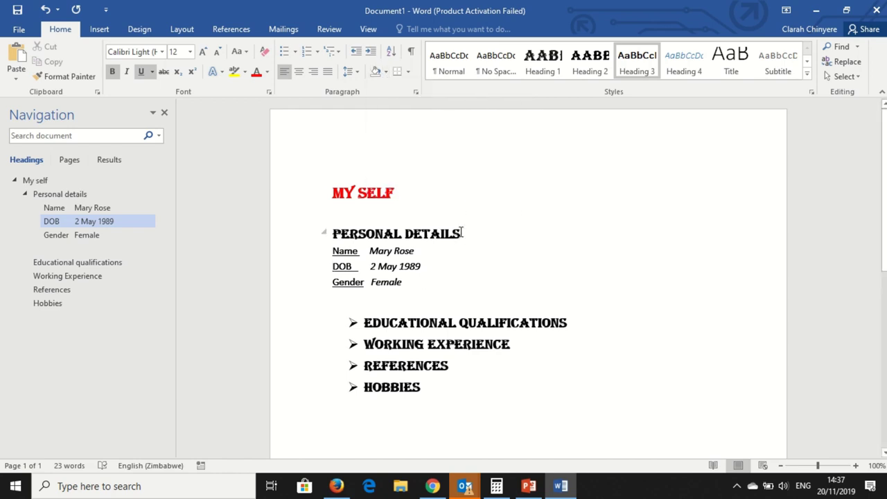
{"action": "left_click_drag", "start_coordinate": [463, 233], "coordinate": [327, 234]}
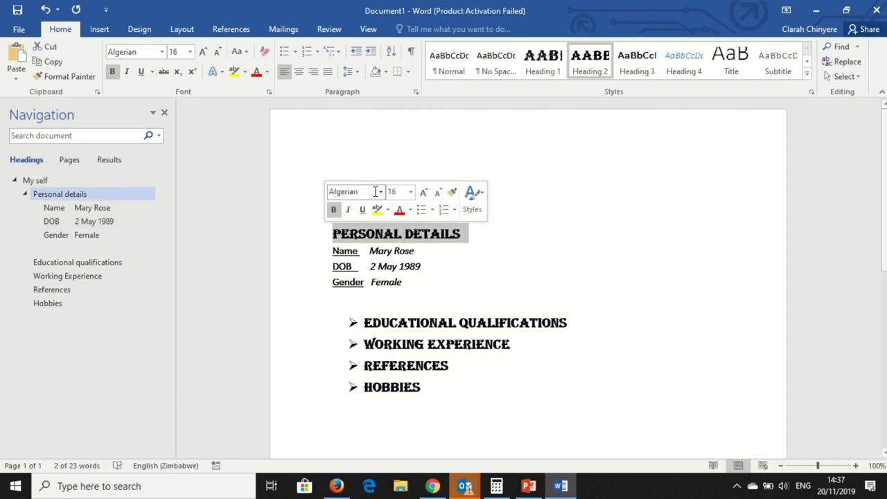
{"action": "left_click", "coordinate": [387, 73]}
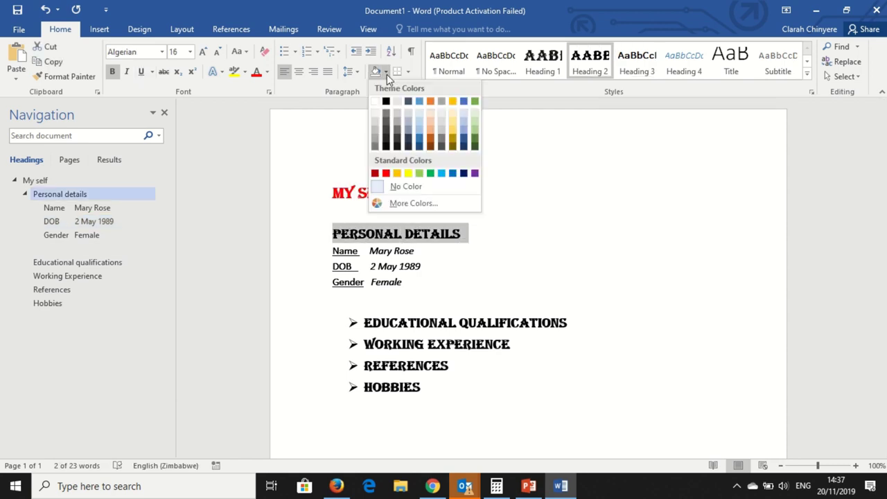
{"action": "left_click", "coordinate": [430, 101]}
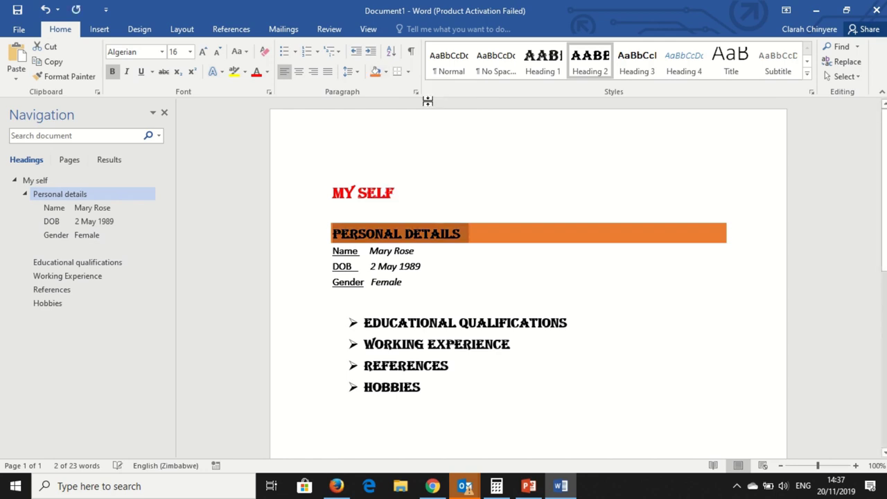
{"action": "left_click", "coordinate": [418, 131]}
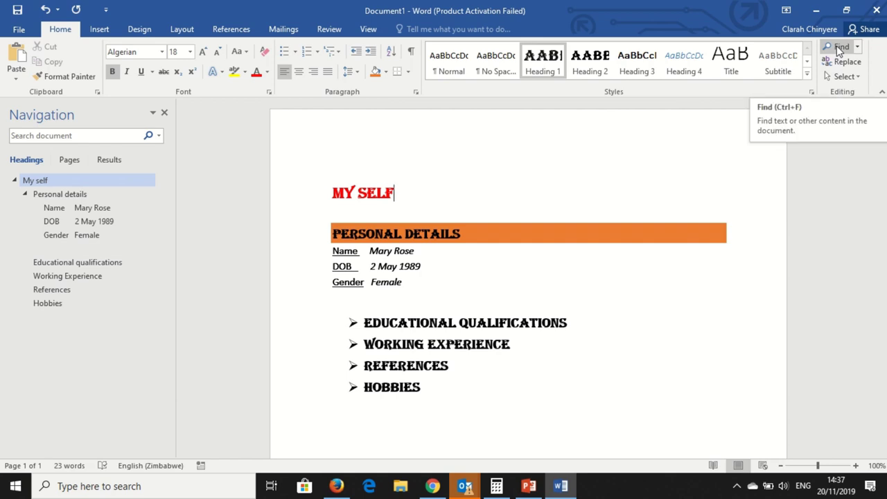
Search the document for 'mary' and then 'black', clearing each search term afterwards
{"action": "left_click", "coordinate": [839, 52]}
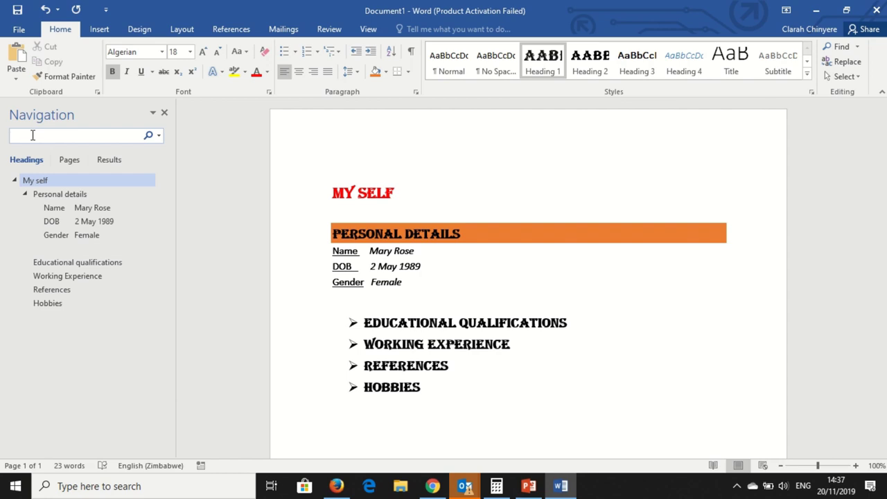
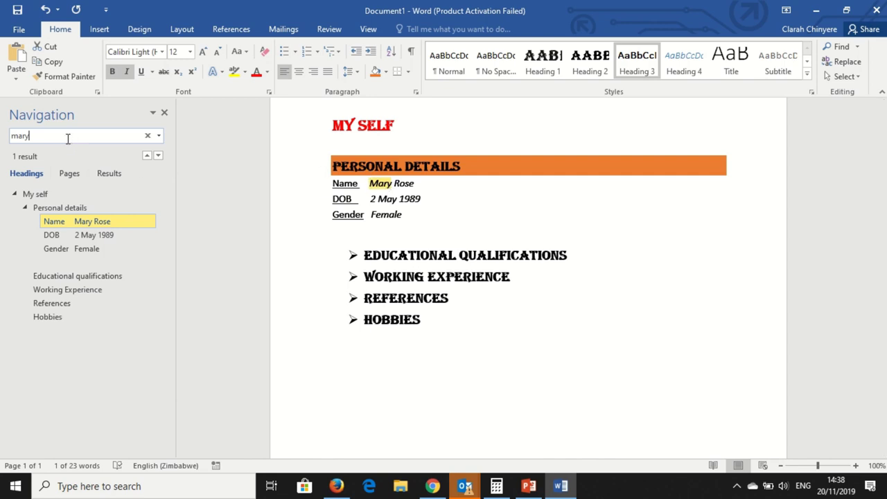
{"action": "key", "text": "BackSpace"}
{"action": "key", "text": "BackSpace"}
{"action": "key", "text": "BackSpace"}
{"action": "key", "text": "BackSpace"}
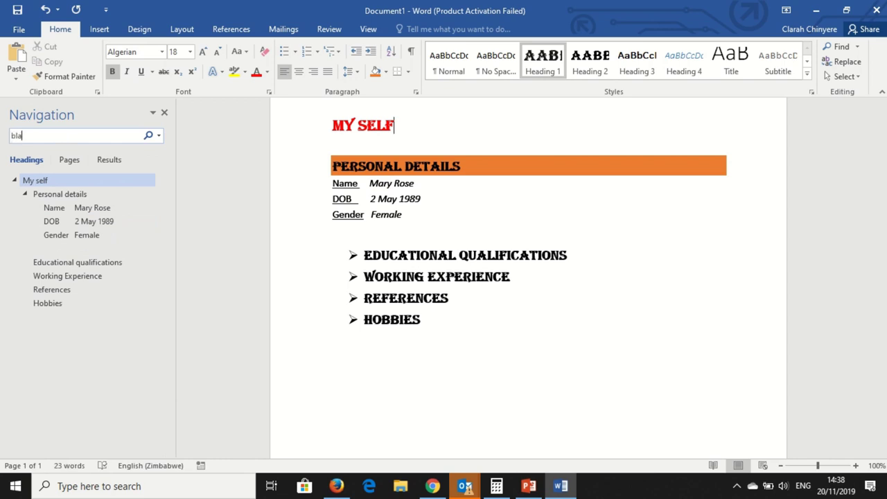
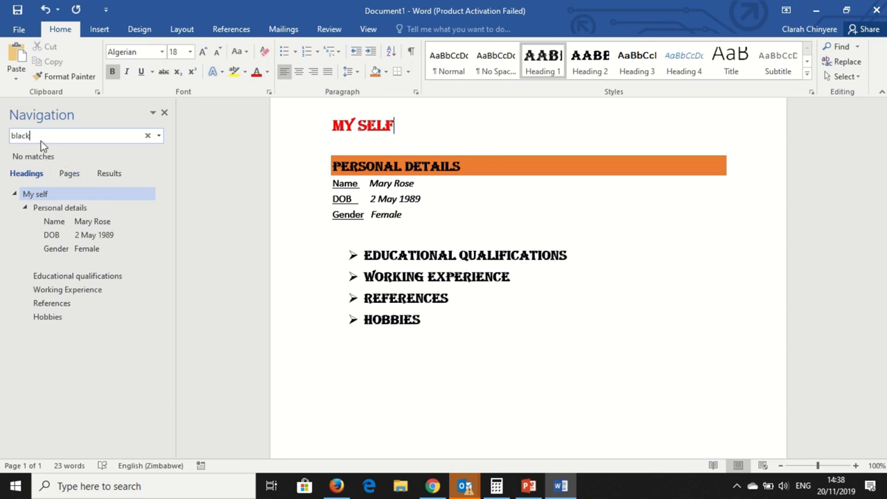
{"action": "key", "text": "BackSpace"}
{"action": "key", "text": "BackSpace"}
{"action": "key", "text": "BackSpace"}
{"action": "key", "text": "BackSpace"}
{"action": "key", "text": "BackSpace"}
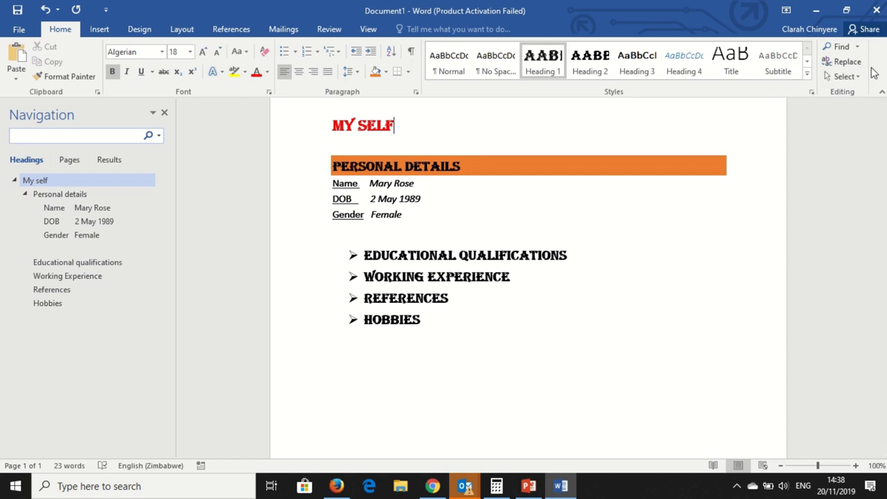
In Find and Replace, set Find what to 'mary' and Replace with to 'Maria'
{"action": "left_click", "coordinate": [853, 66]}
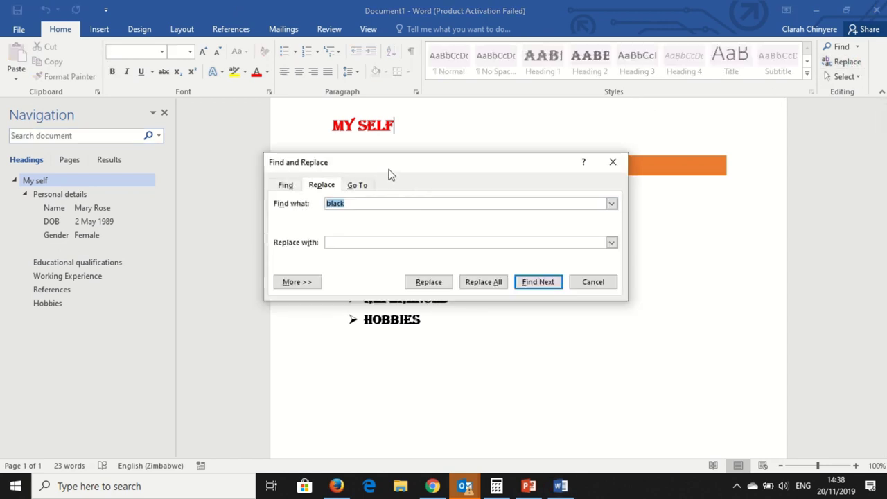
{"action": "left_click_drag", "start_coordinate": [389, 174], "coordinate": [433, 248]}
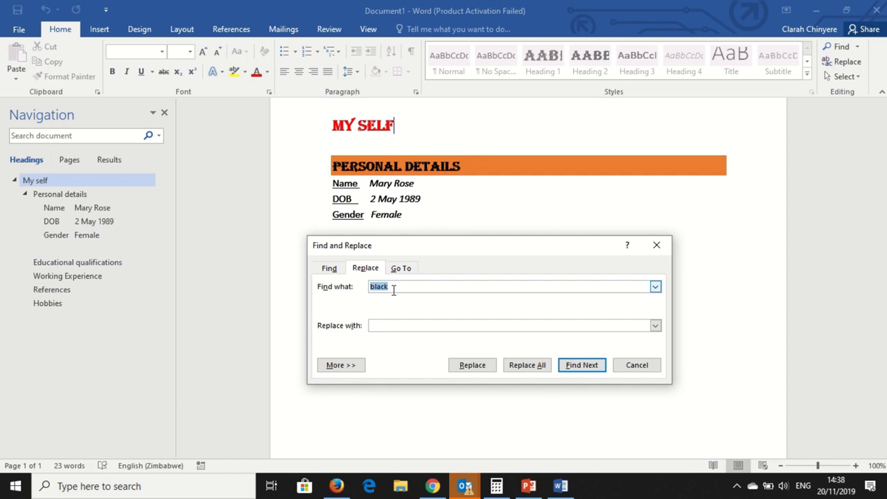
{"action": "key", "text": "BackSpace"}
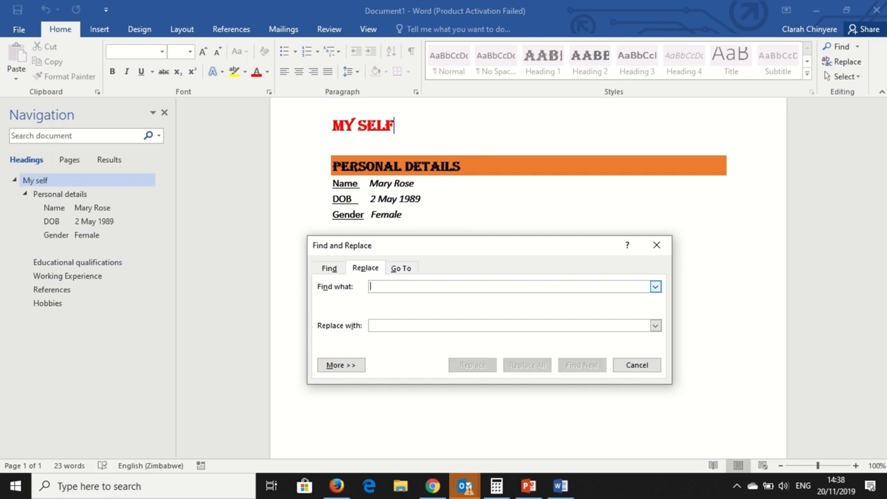
{"action": "type", "text": "m"}
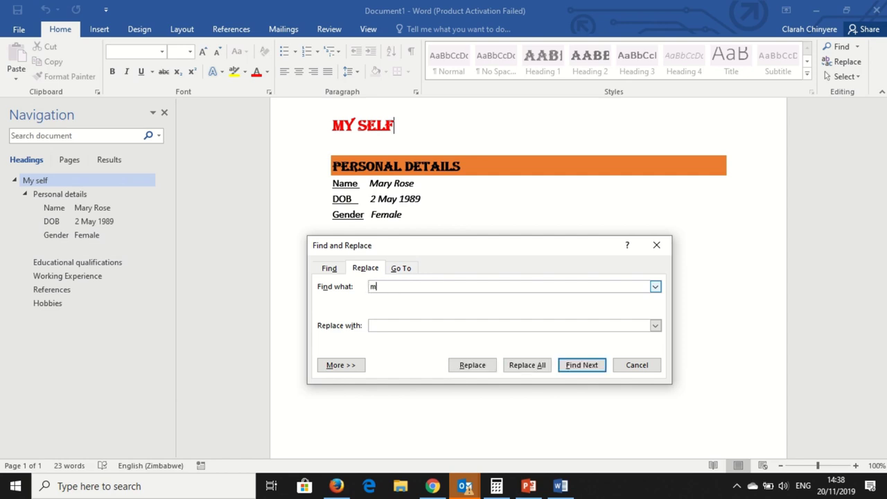
{"action": "type", "text": "ary"}
{"action": "left_click", "coordinate": [406, 325]}
{"action": "type", "text": "Maria"}
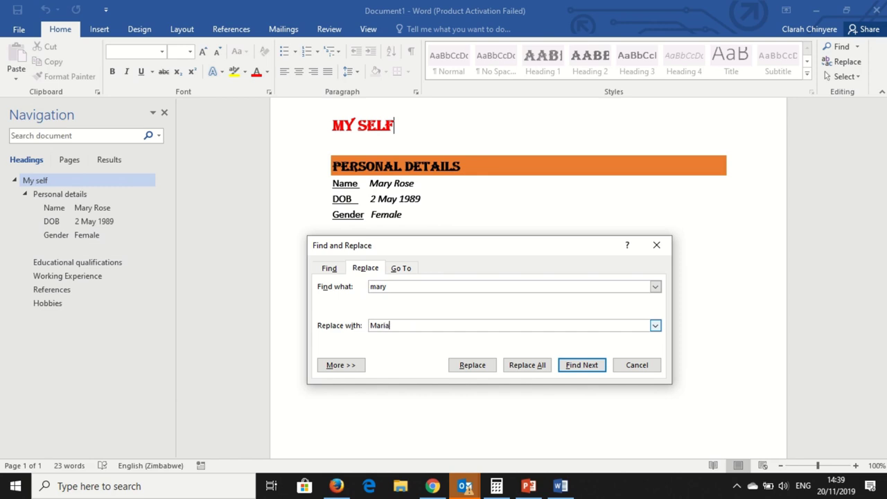
Replace Mary with Maria in the Name line, dismiss the message, and close the dialog
{"action": "left_click", "coordinate": [477, 367]}
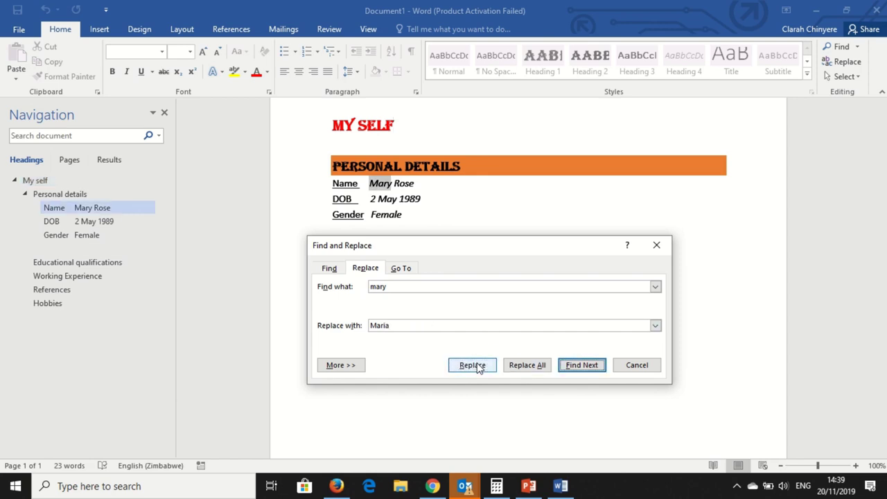
{"action": "left_click", "coordinate": [477, 368]}
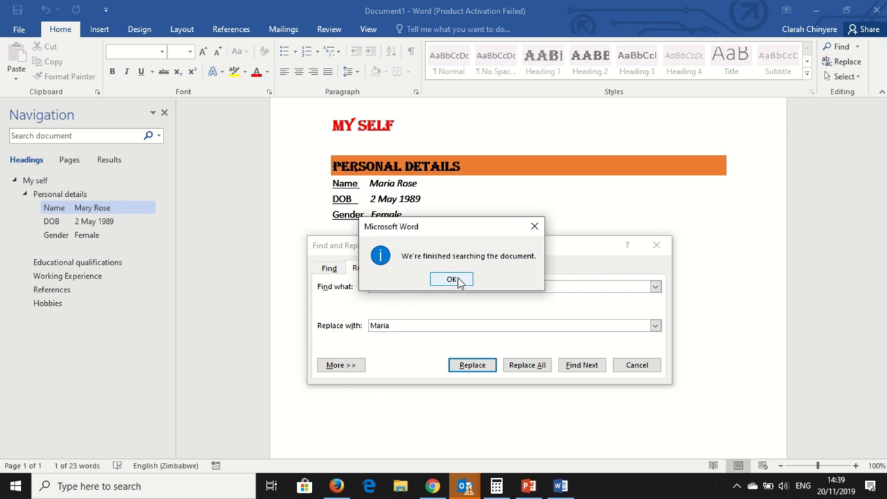
{"action": "left_click", "coordinate": [457, 281]}
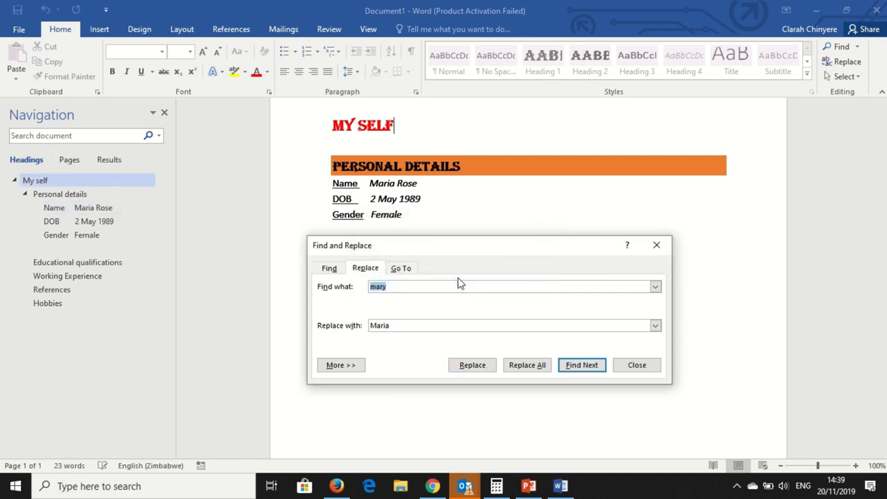
{"action": "left_click", "coordinate": [645, 370]}
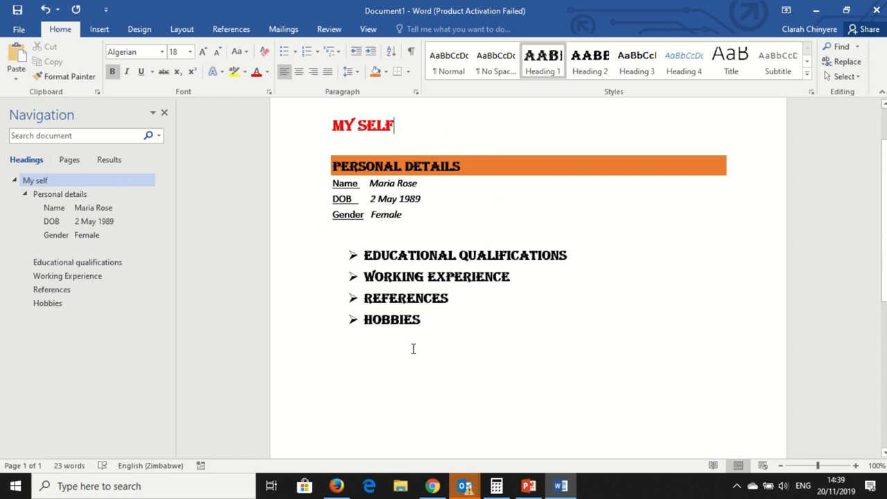
Save the CV to the Desktop as a Word Document named 'My self'
{"action": "left_click", "coordinate": [387, 373]}
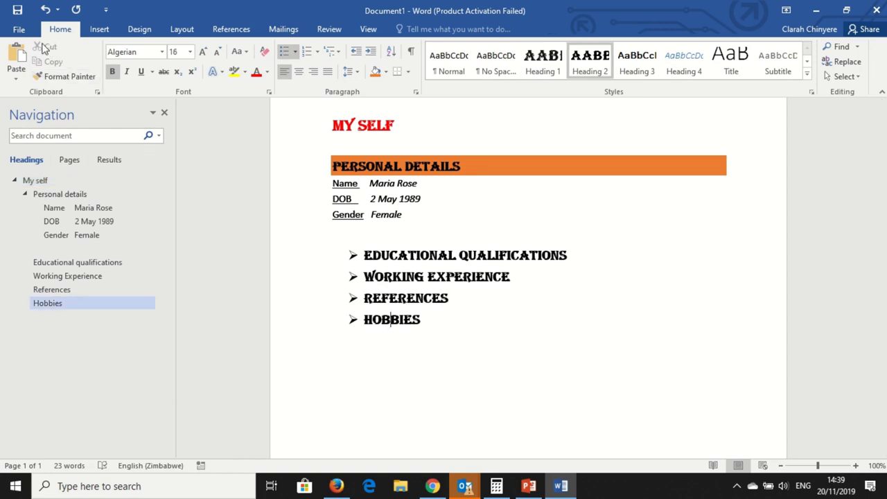
{"action": "left_click", "coordinate": [25, 31]}
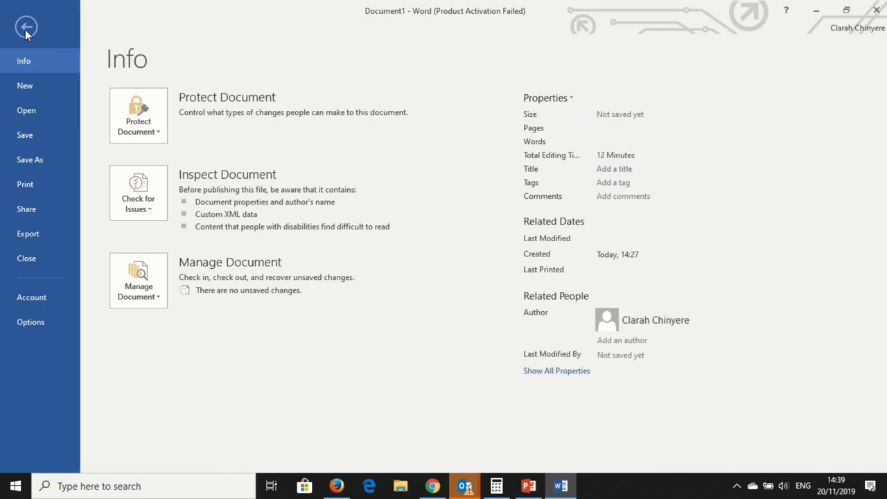
{"action": "left_click", "coordinate": [33, 163]}
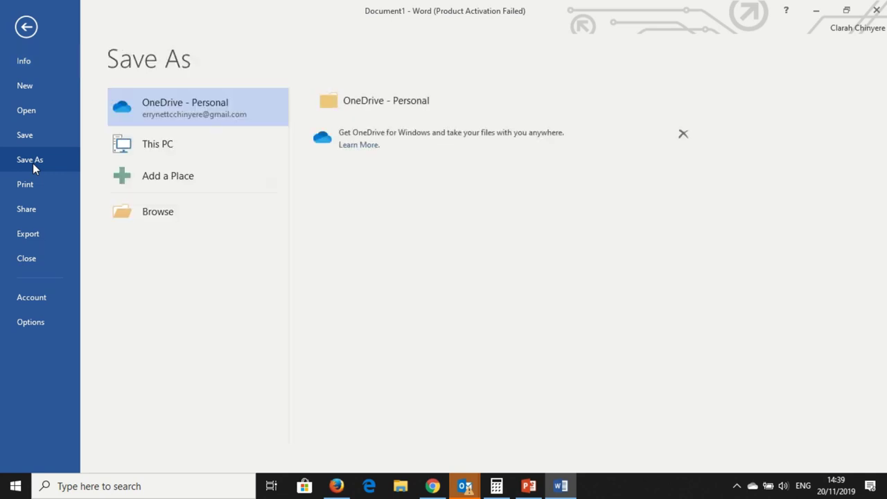
{"action": "left_click", "coordinate": [148, 211]}
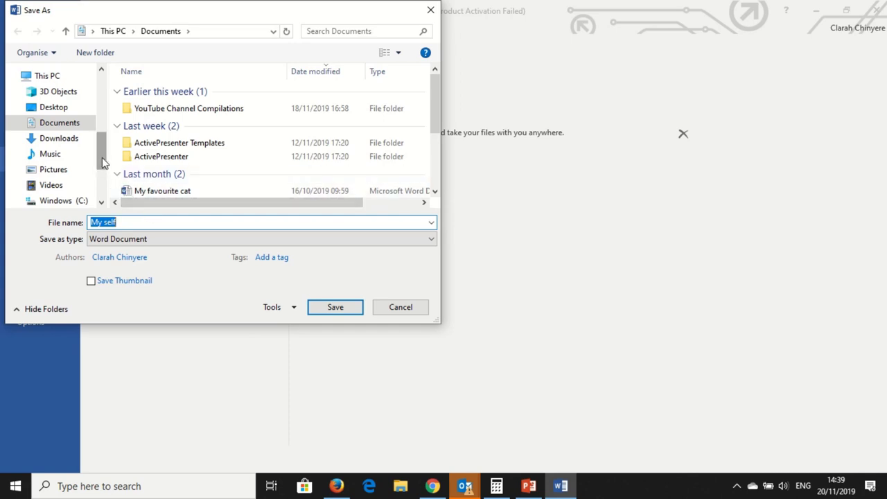
{"action": "left_click_drag", "start_coordinate": [102, 161], "coordinate": [100, 99]}
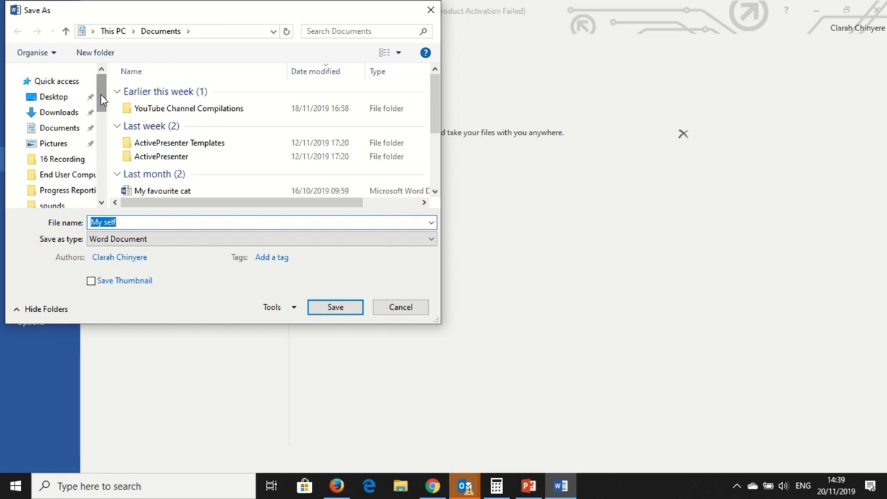
{"action": "left_click", "coordinate": [72, 103]}
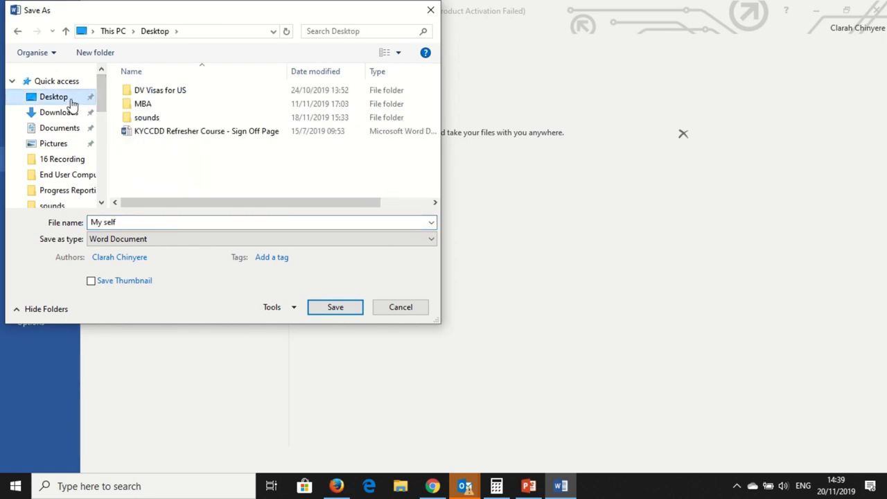
{"action": "left_click", "coordinate": [119, 223]}
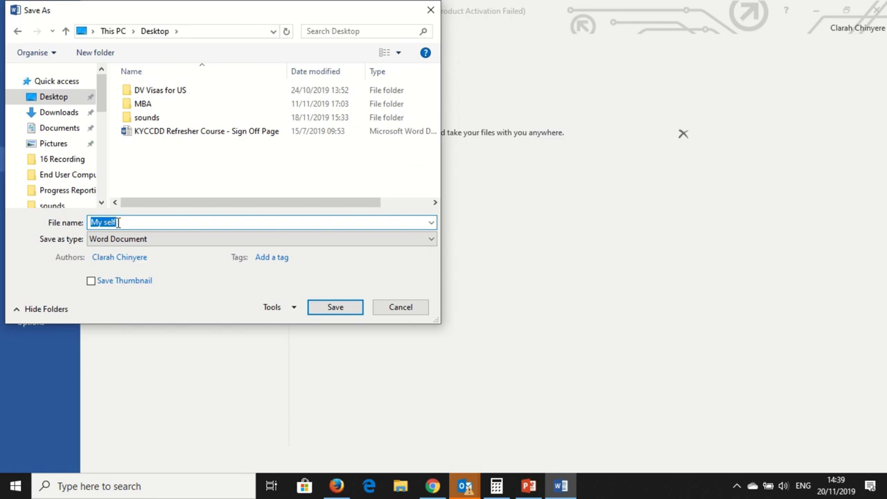
{"action": "left_click", "coordinate": [132, 240]}
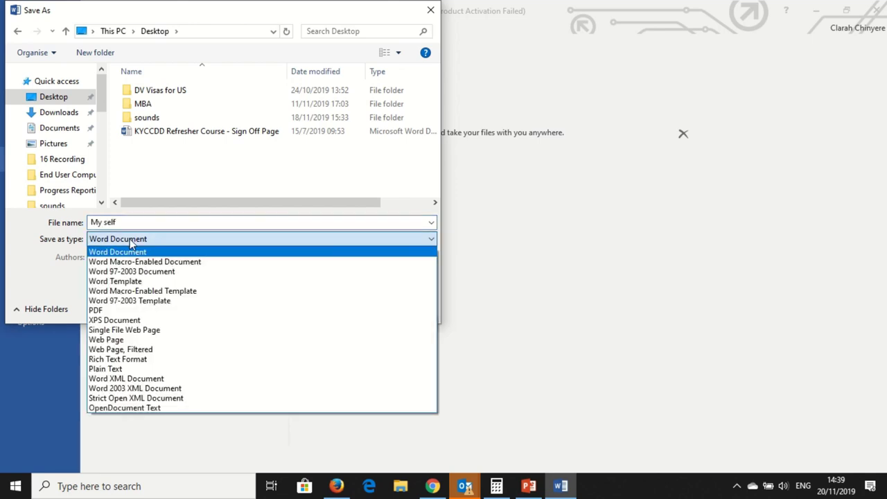
{"action": "left_click", "coordinate": [492, 197]}
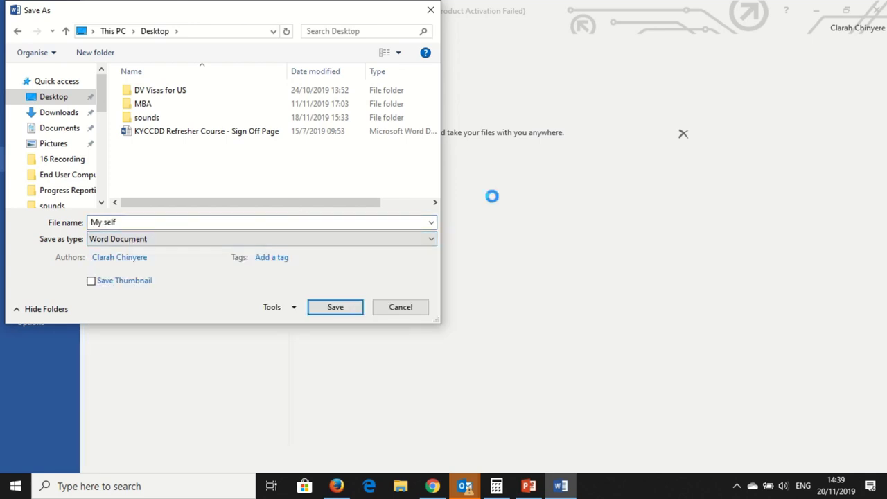
{"action": "left_click", "coordinate": [336, 310]}
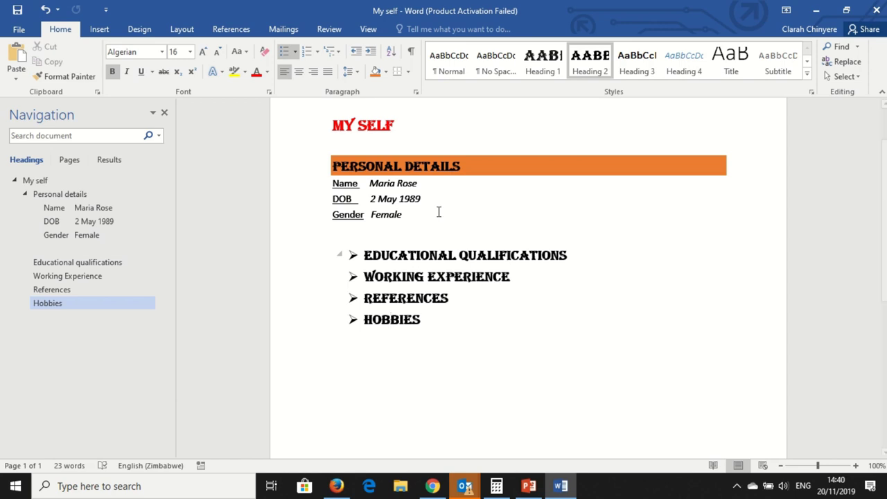
Switch the ribbon to the Insert tab
{"action": "left_click", "coordinate": [99, 29]}
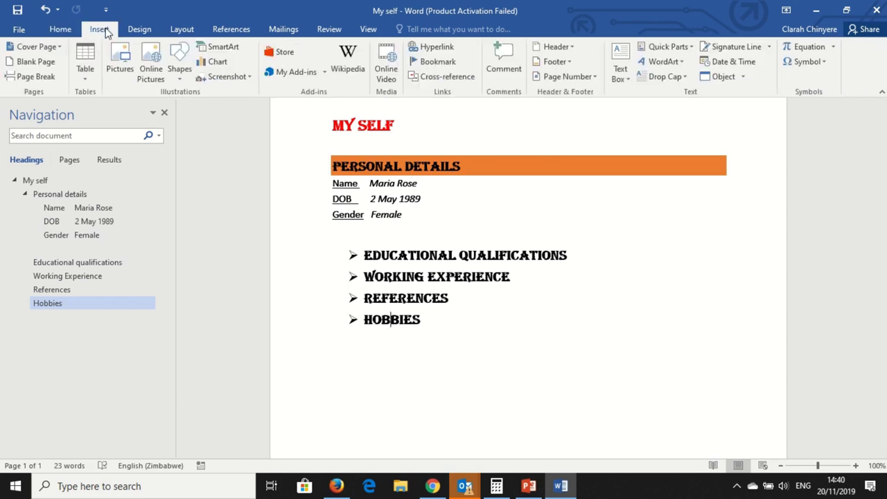